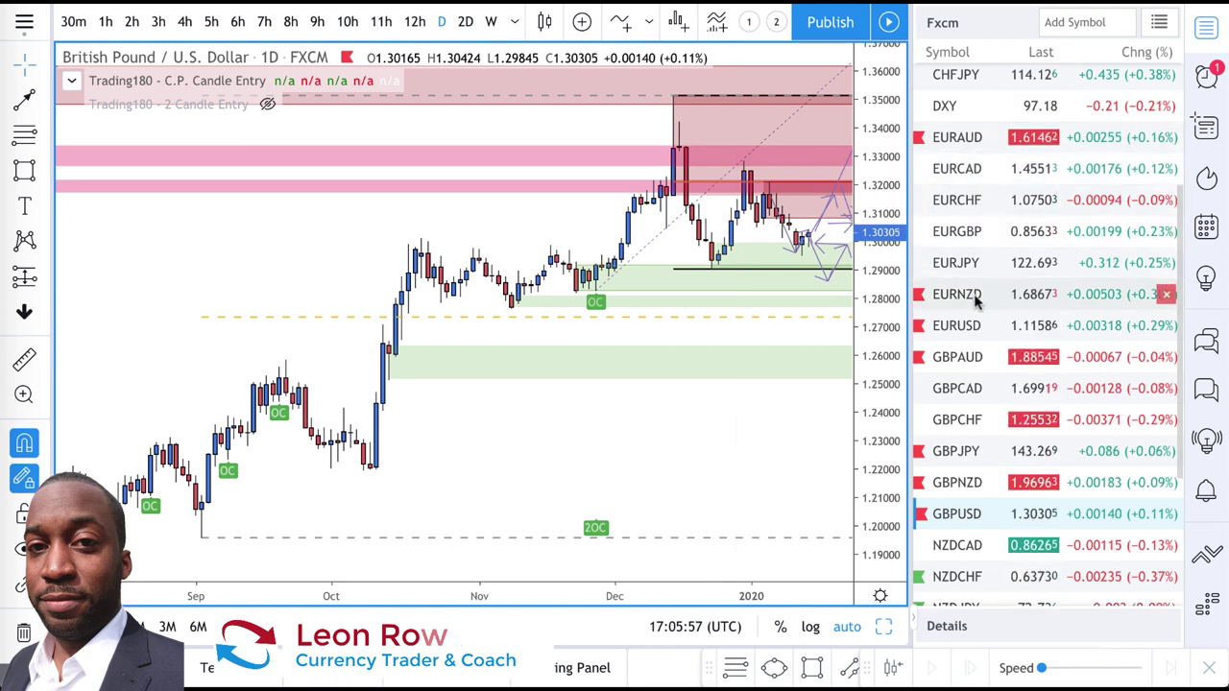
Load EUR/USD from the watchlist onto the daily chart, replacing GBP/USD.
click(972, 325)
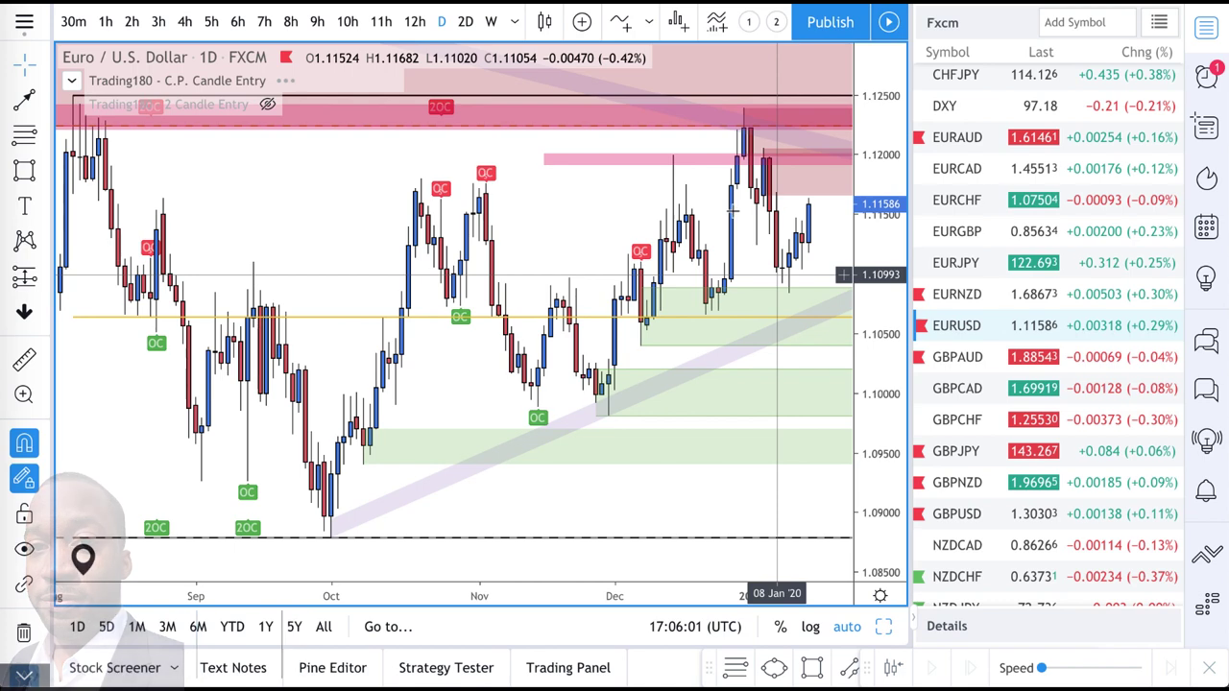
Zoom in on the November–January candles and select the pink resistance zone near 1.12.
scroll(629, 229, up, 4)
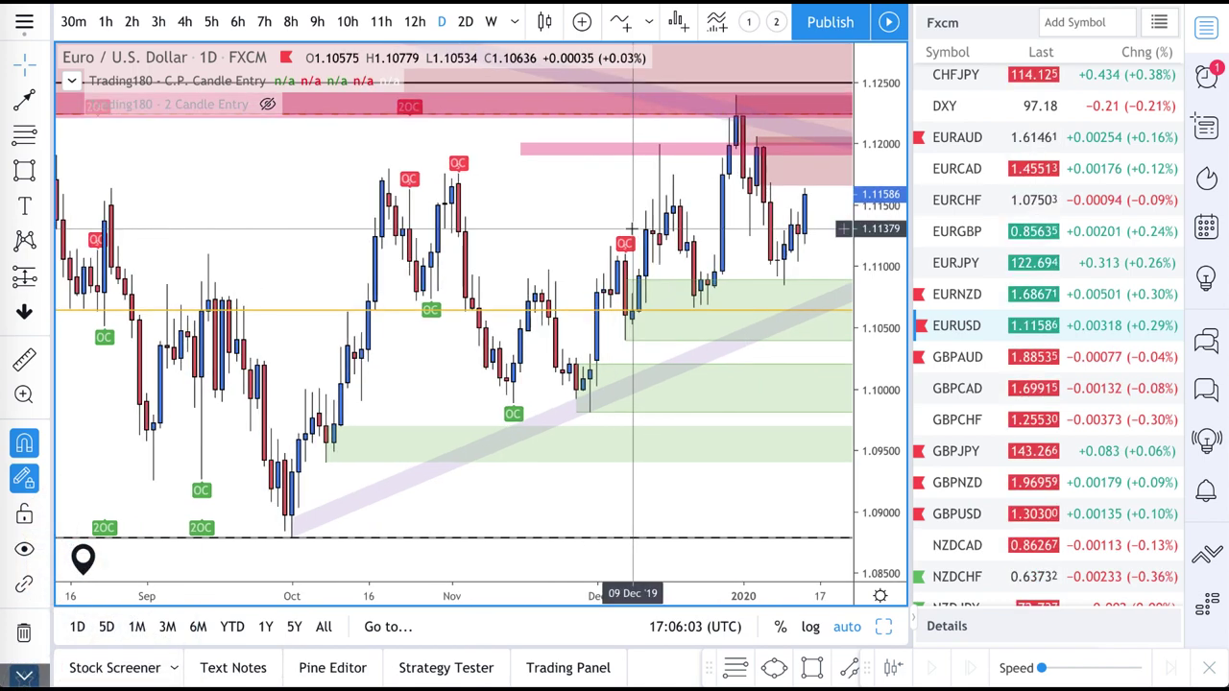
scroll(630, 228, up, 5)
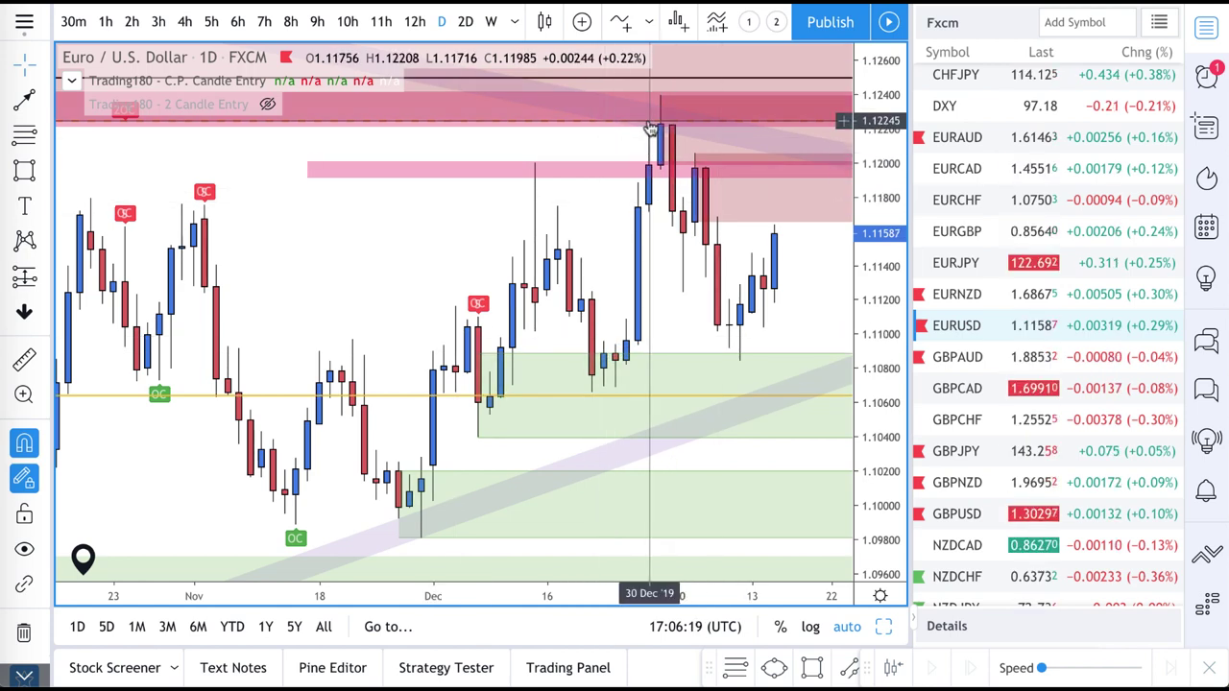
click(822, 170)
Apply the indicator template with Volume and RSI panes, dropping the moving-average overlays.
click(561, 143)
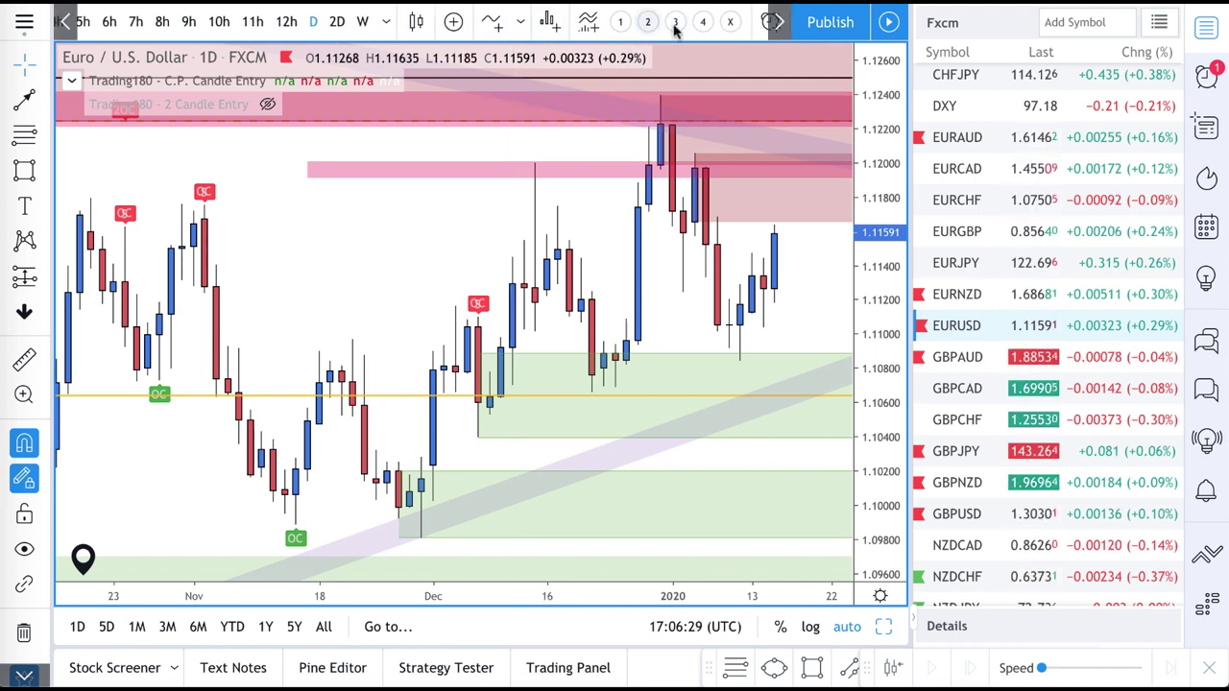
click(647, 29)
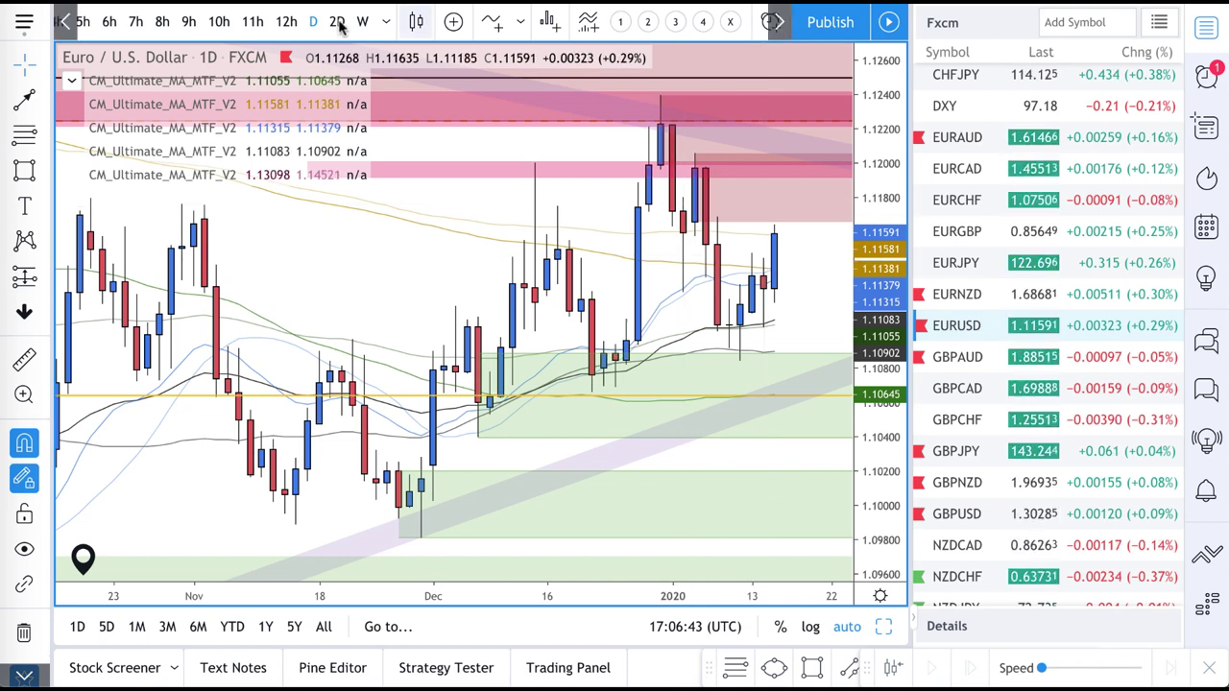
click(673, 22)
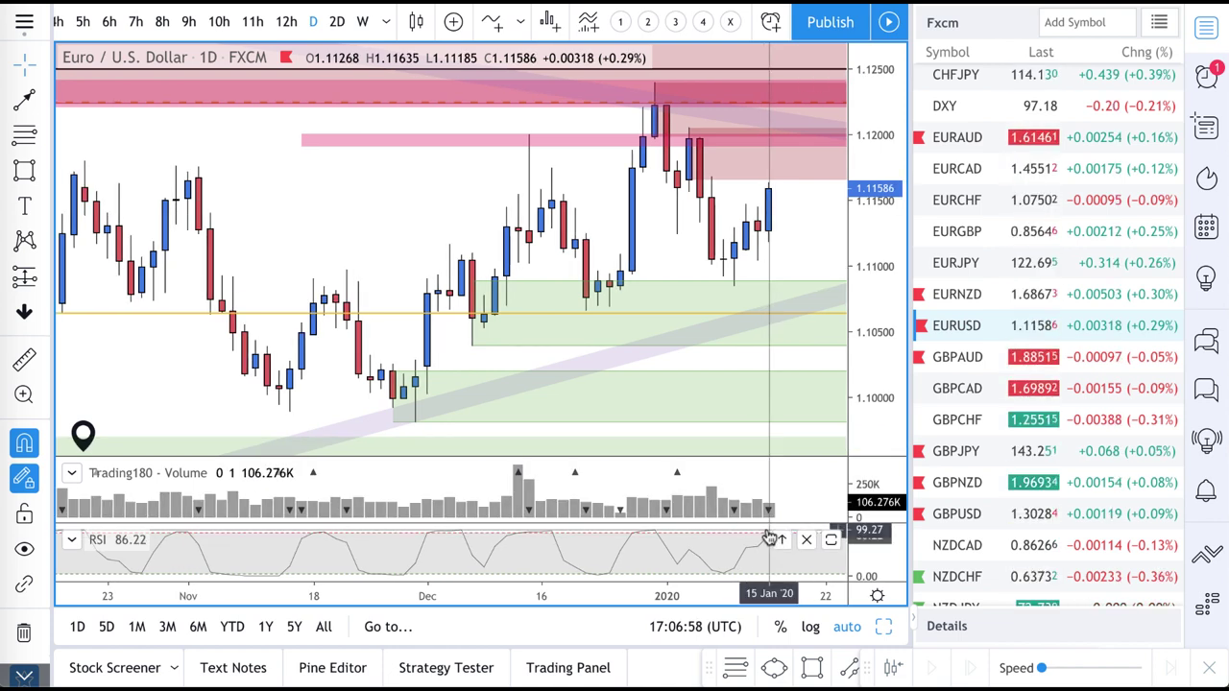
Zoom in on the mid-January candles of the 6-hour EUR/USD chart.
scroll(768, 539, up, 3)
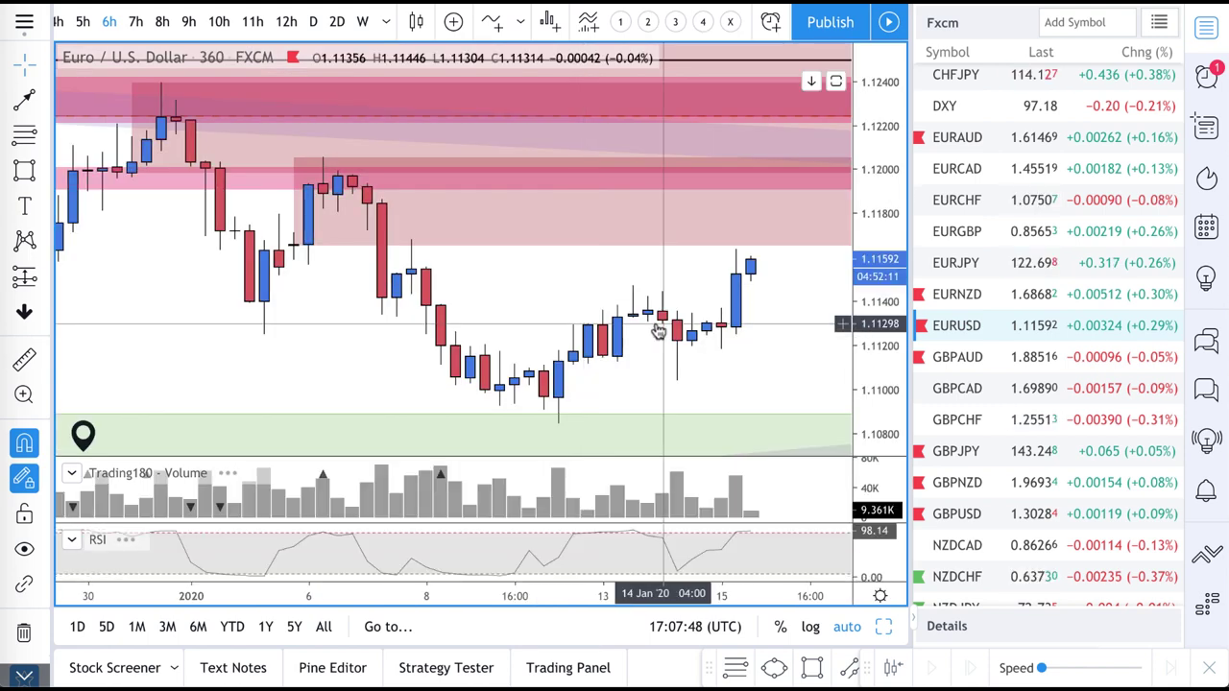
Zoom out to bring mid-December through late January into view.
scroll(657, 332, down, 2)
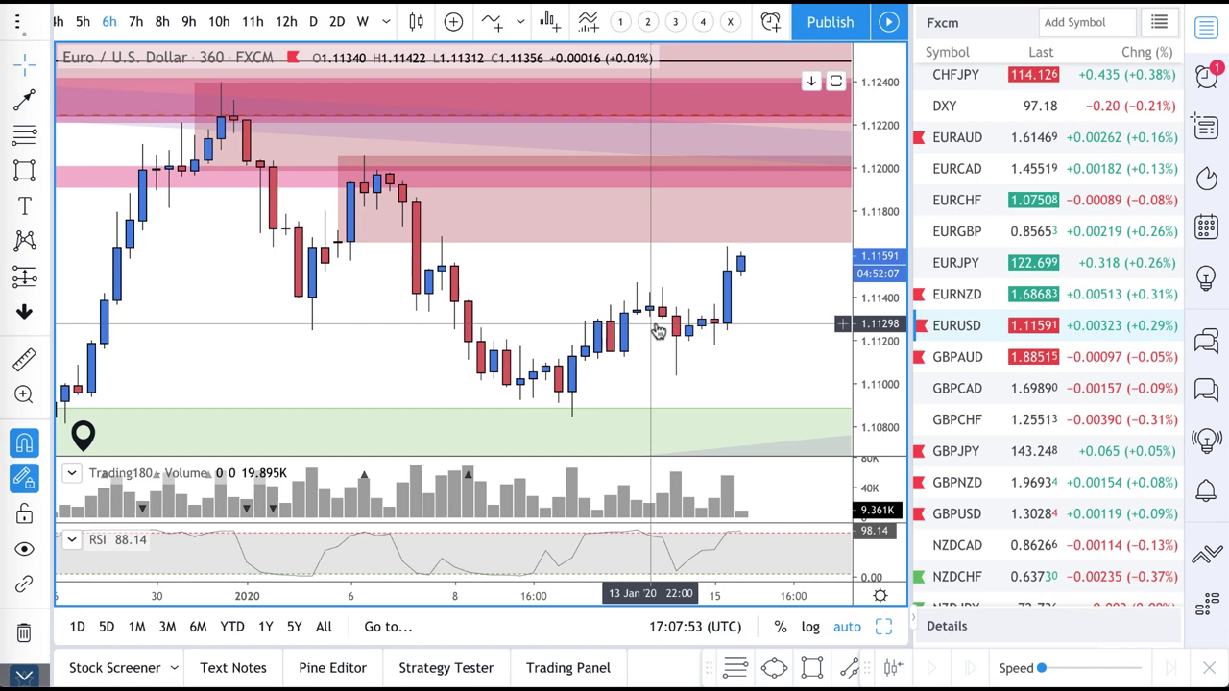
scroll(657, 331, down, 2)
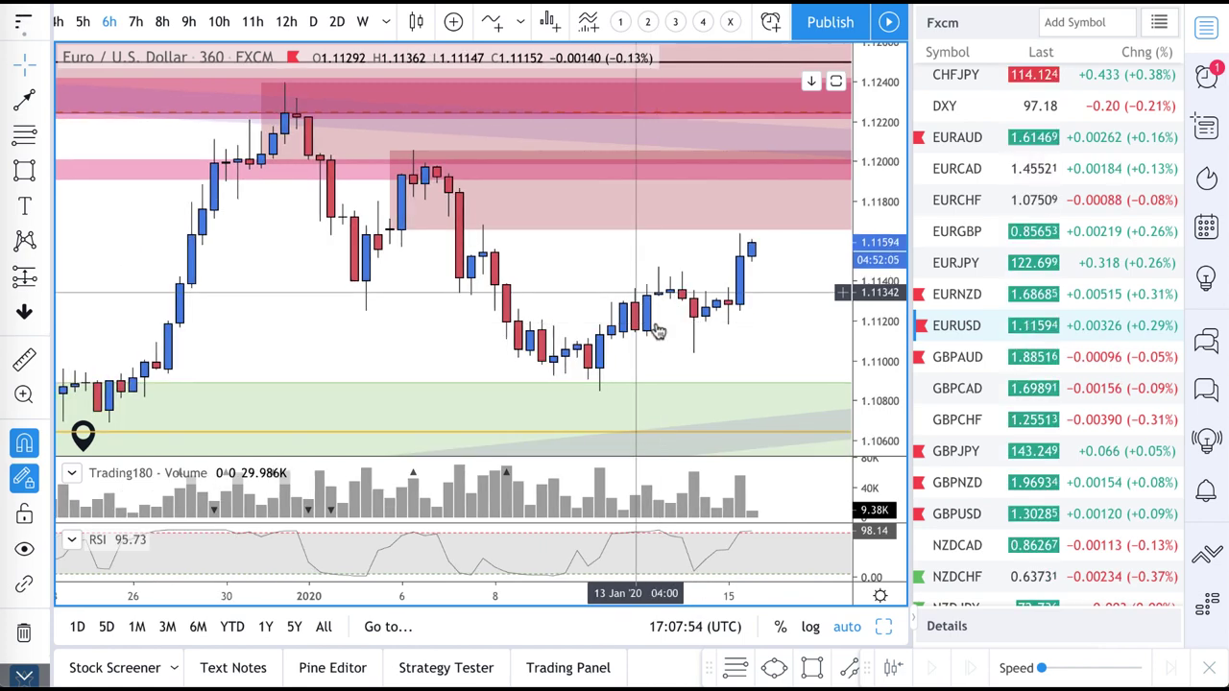
scroll(636, 293, down, 2)
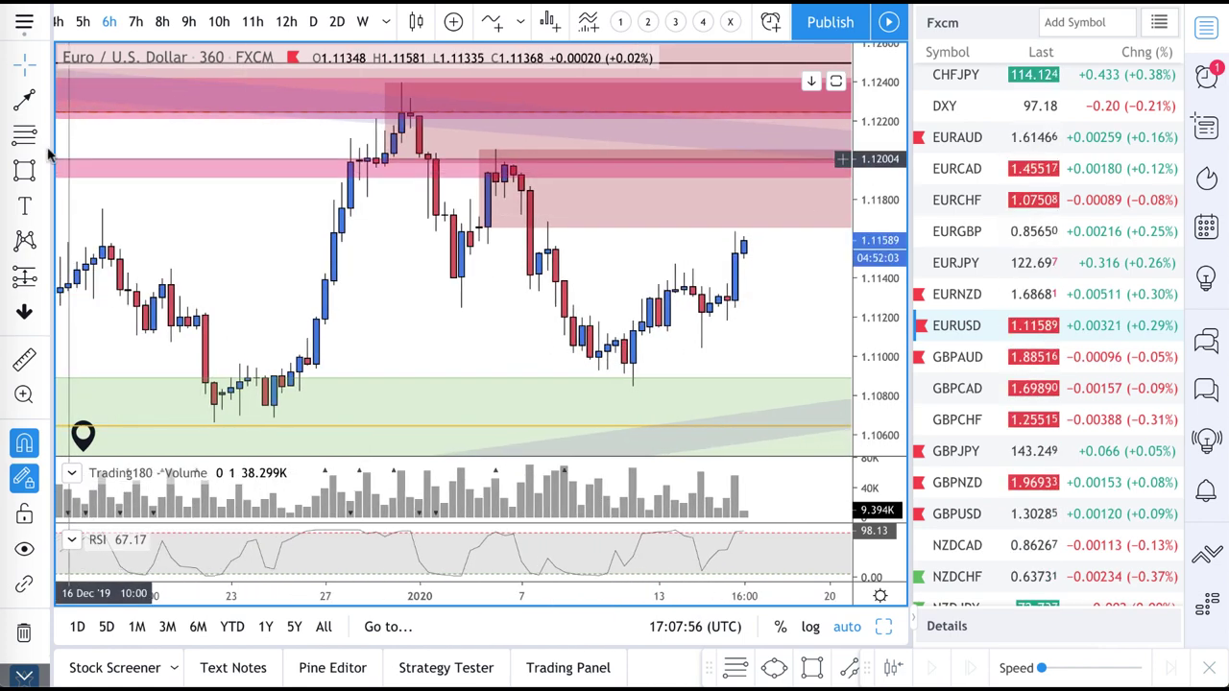
scroll(194, 168, down, 4)
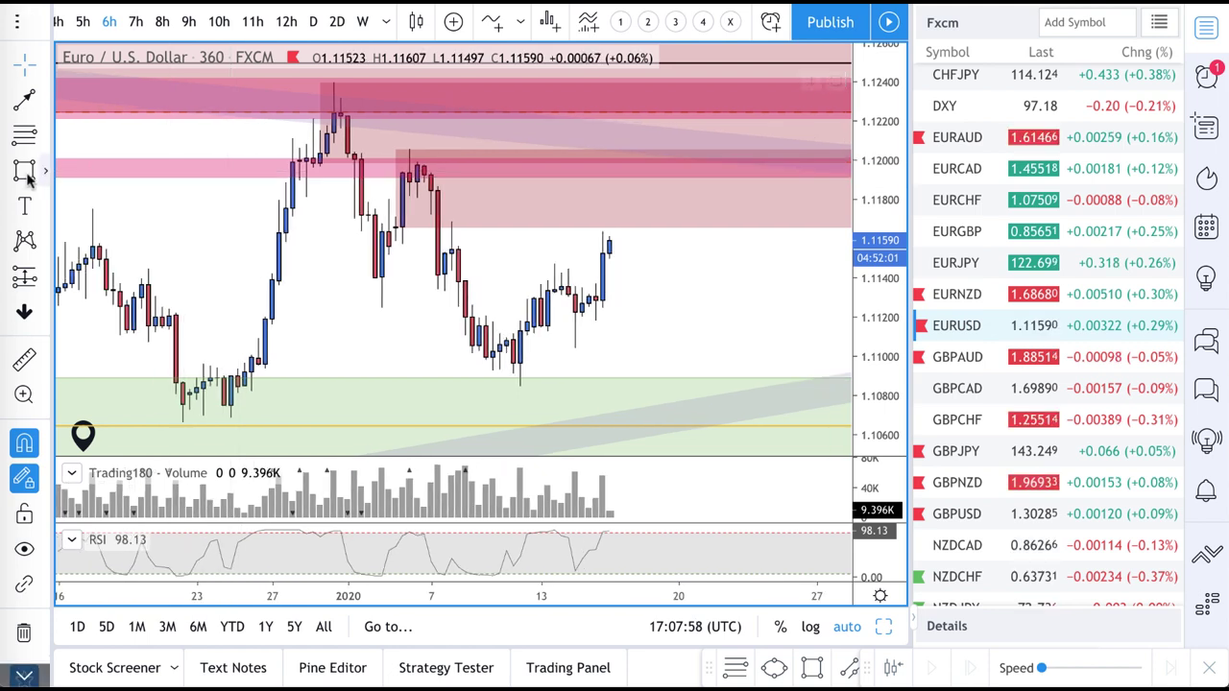
scroll(190, 212, down, 3)
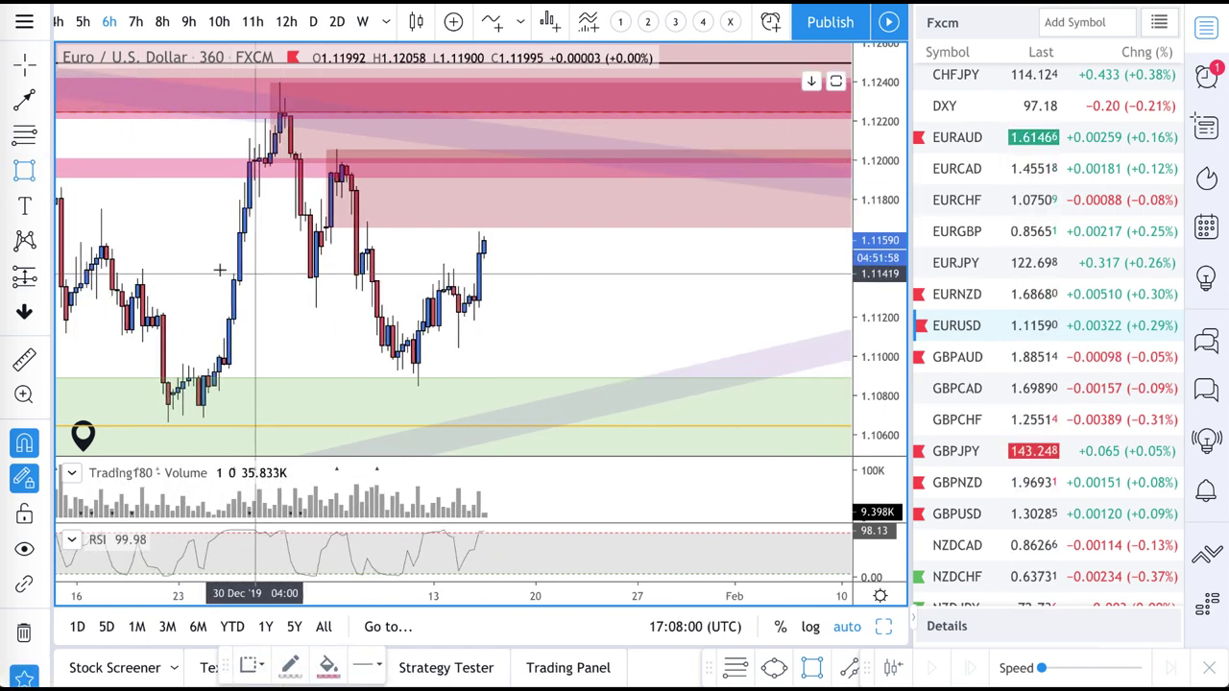
scroll(184, 272, down, 1)
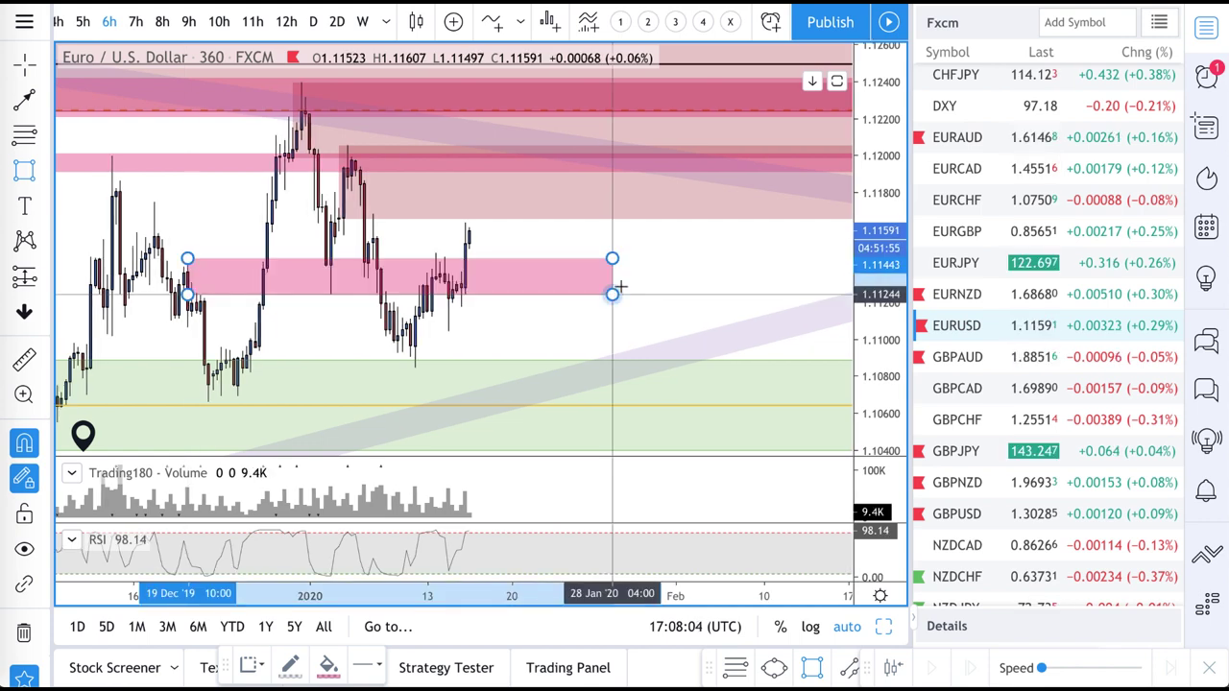
Fix the pink zone's lower-right corner near 1.1134 and zoom in on it.
click(645, 277)
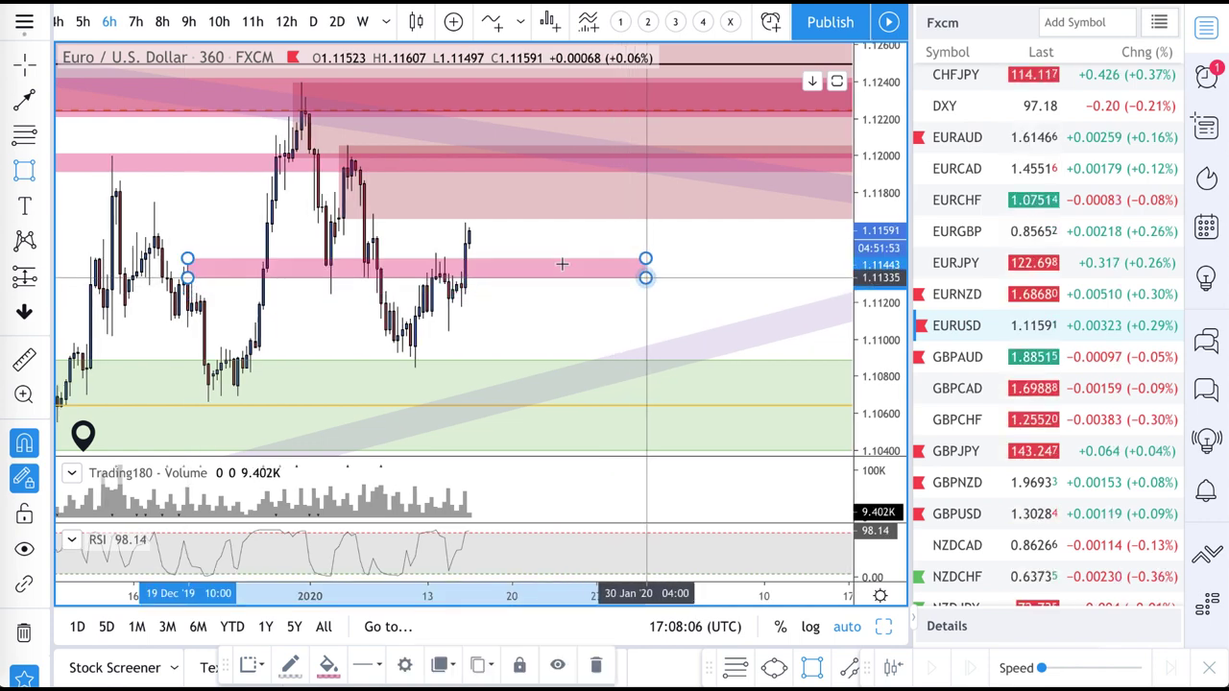
scroll(562, 262, up, 2)
scroll(562, 262, up, 3)
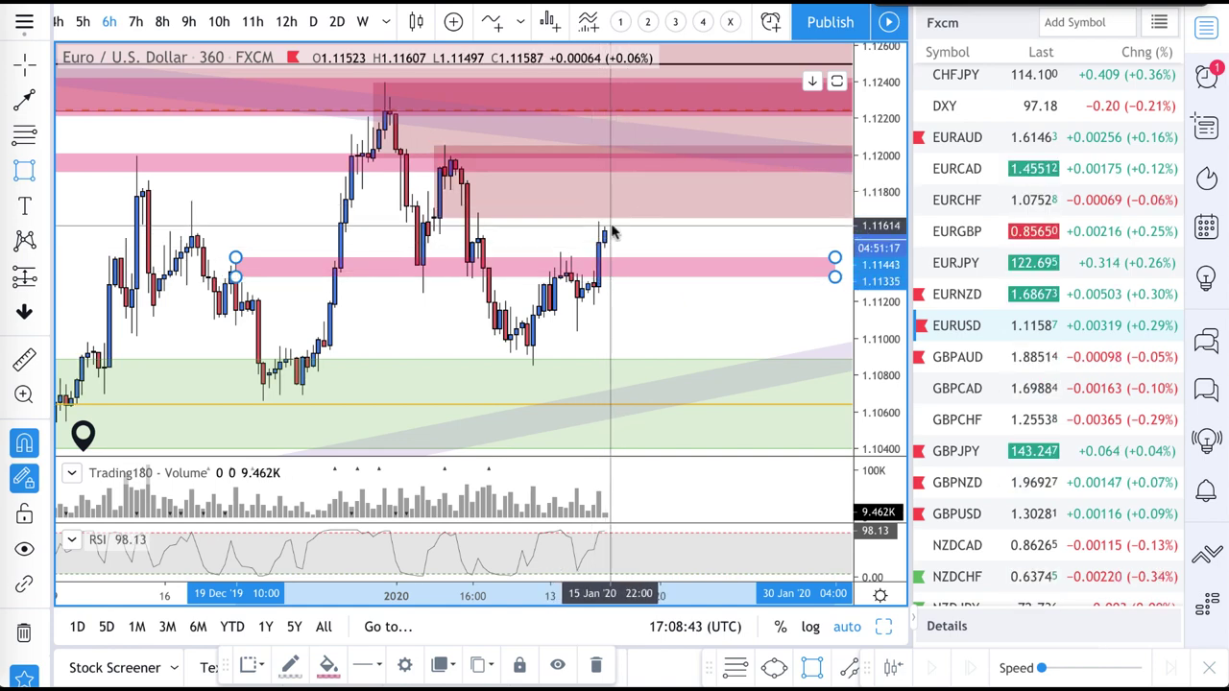
Shift to earlier candles and start Bar Replay from 14 January 2020.
drag(613, 231, 634, 126)
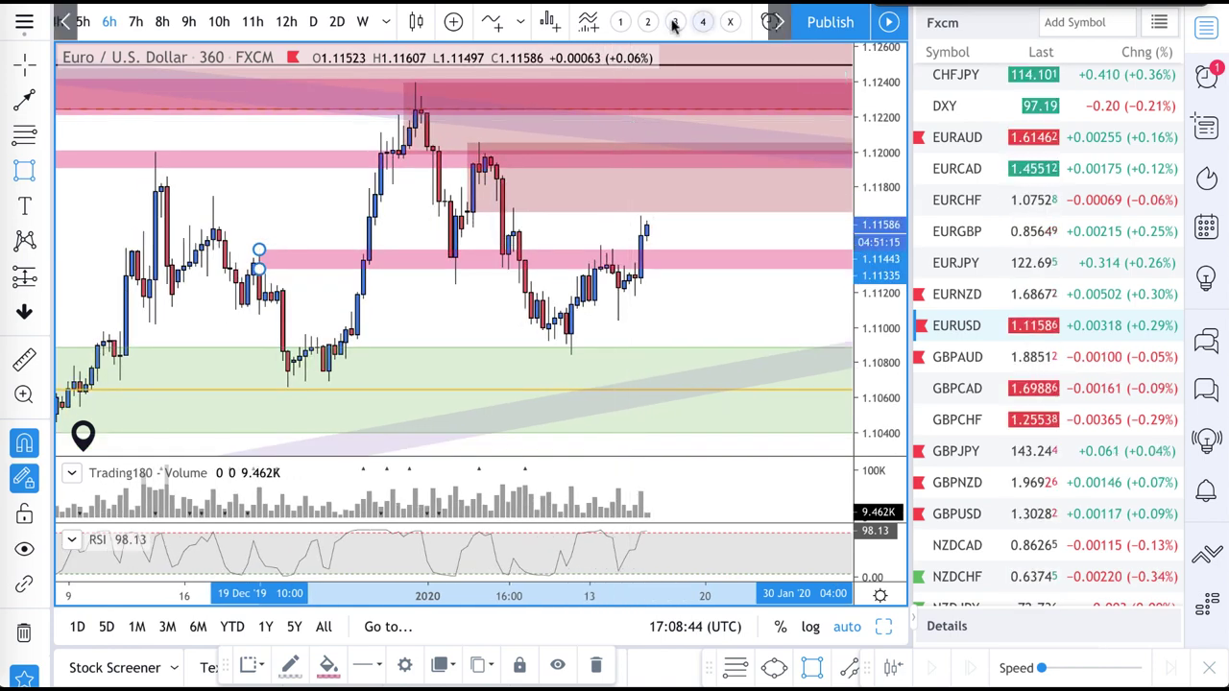
scroll(677, 23, down, 3)
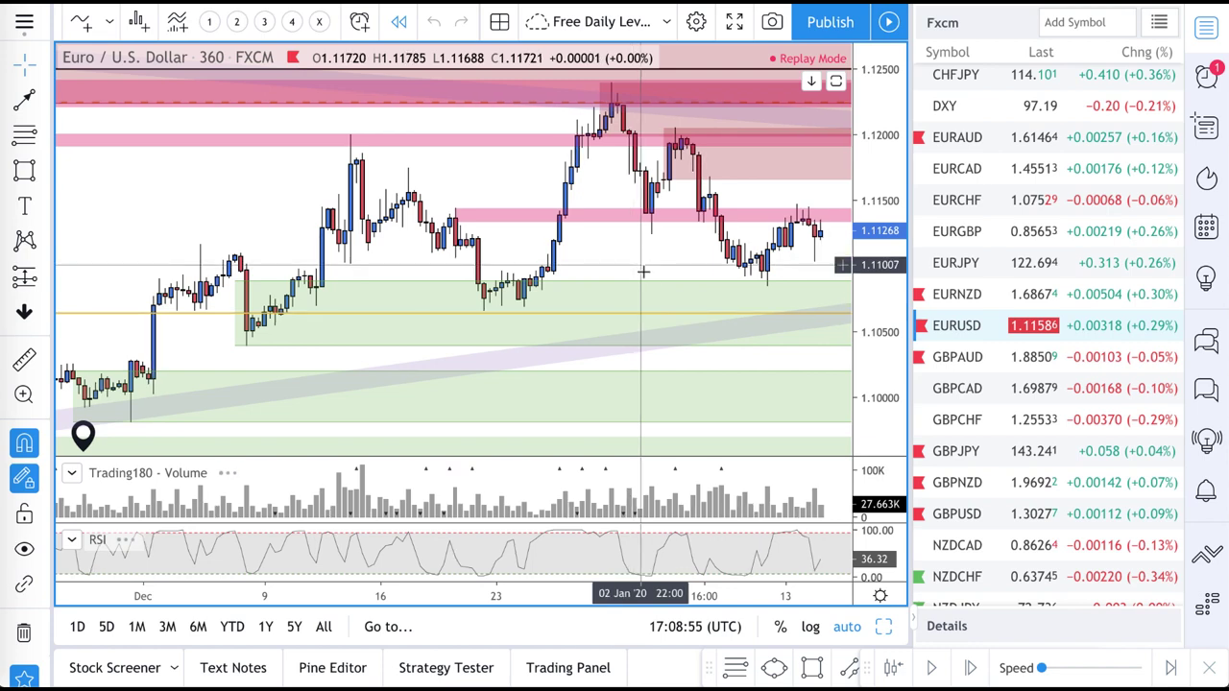
scroll(643, 266, up, 4)
scroll(643, 273, up, 5)
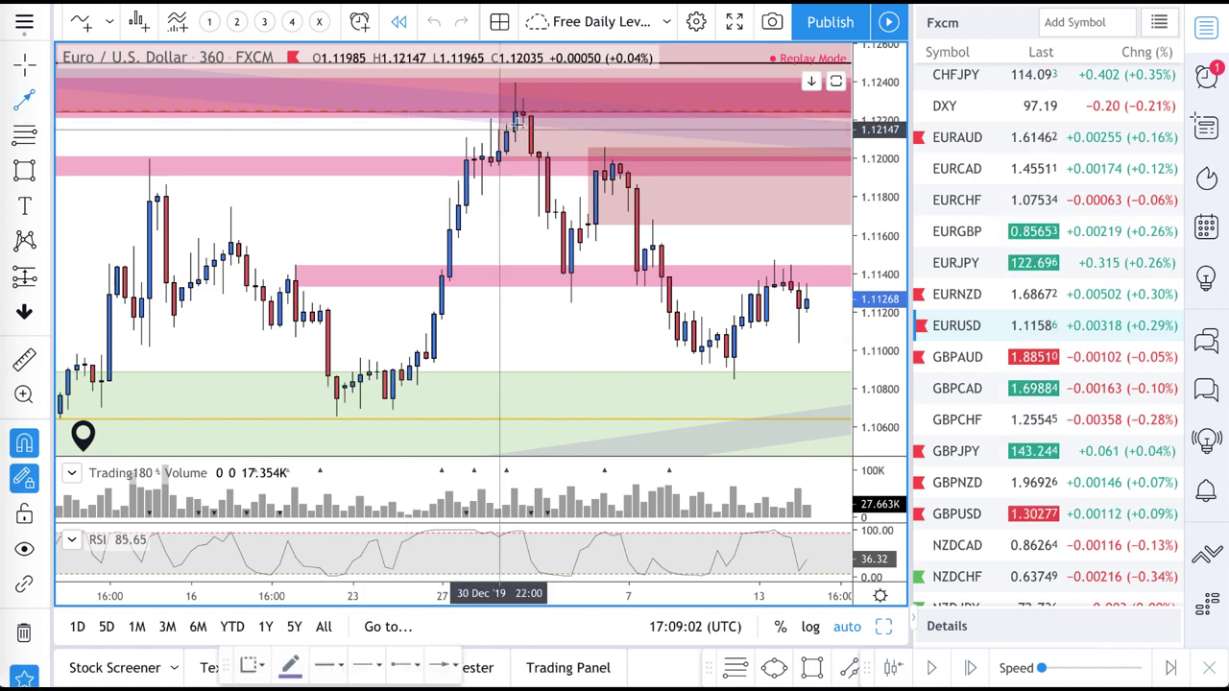
Draw connected arrows from the late-December high through the 6 January high down to 1.1104.
mouse_move(514, 83)
mouse_down()
mouse_move(564, 211)
mouse_move(570, 302)
mouse_up()
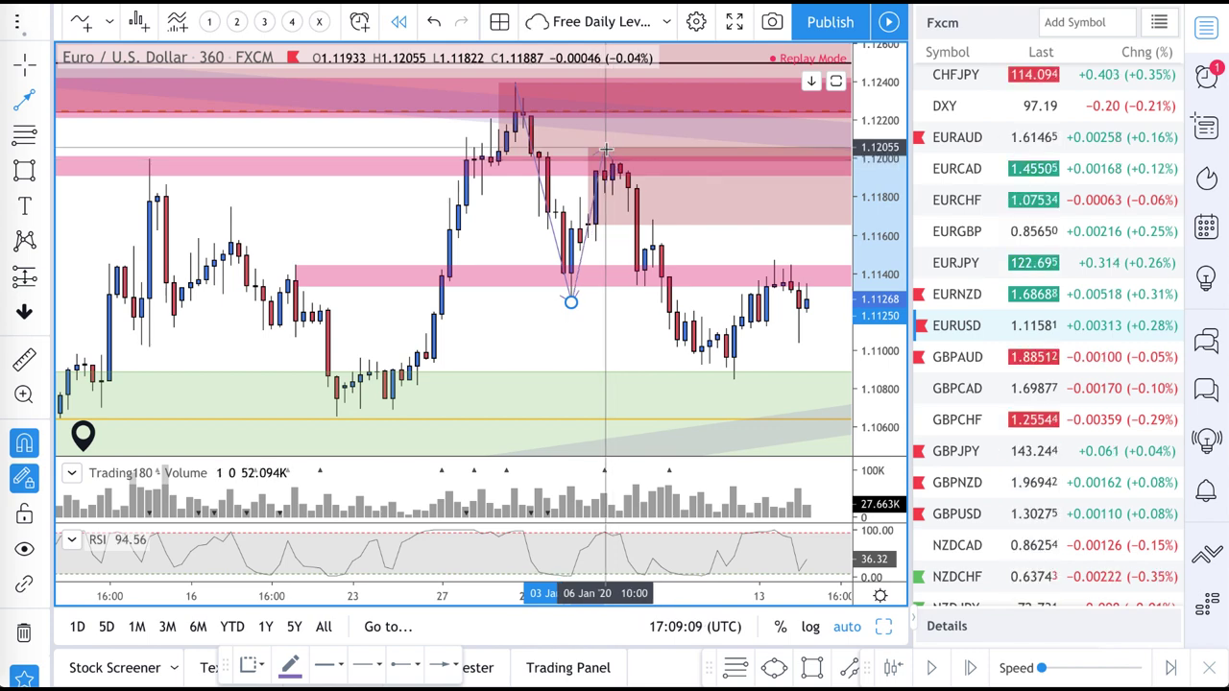
click(604, 147)
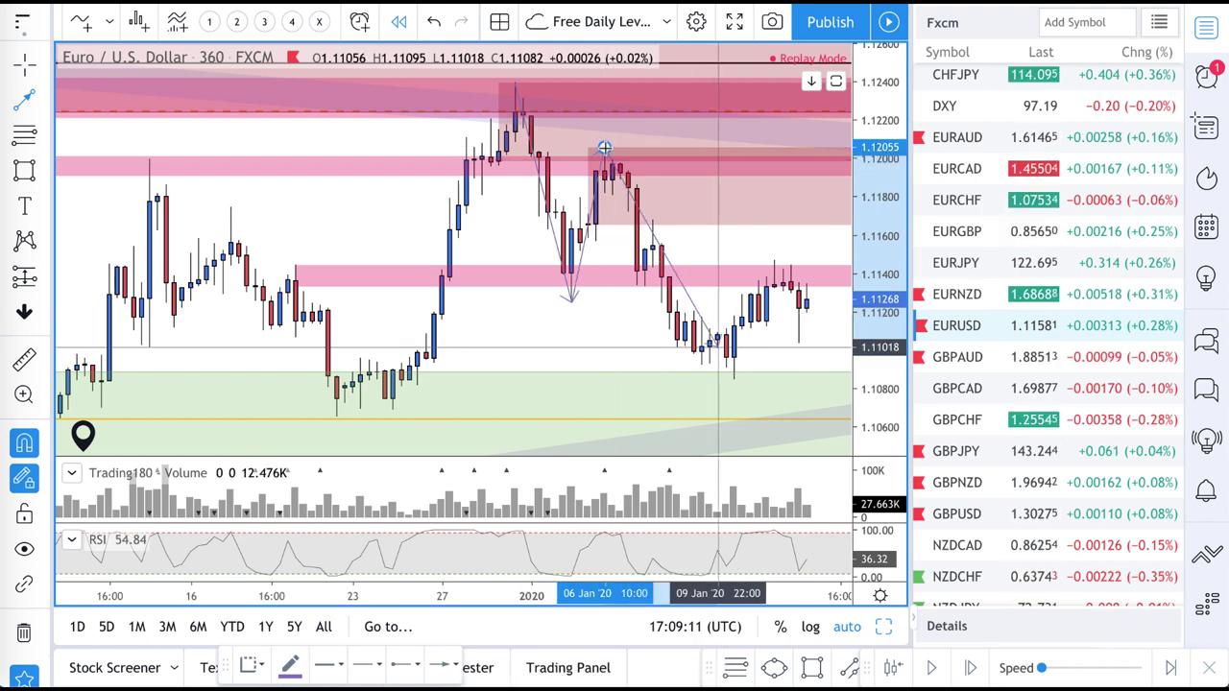
click(733, 378)
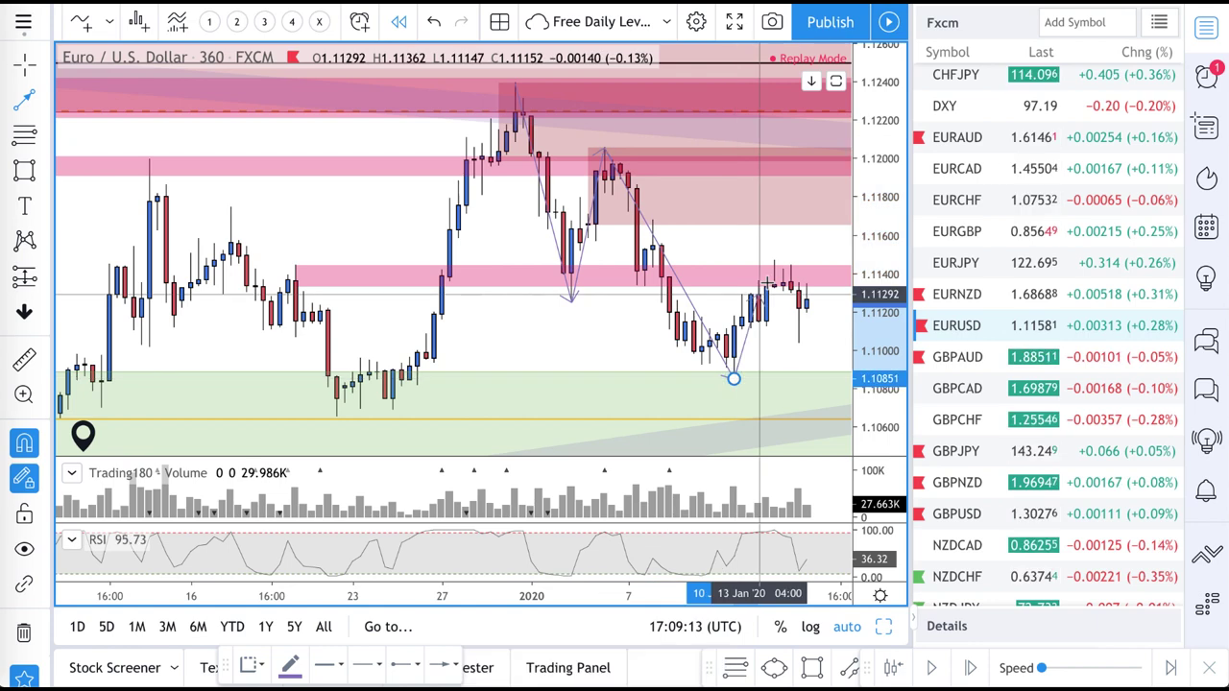
scroll(789, 305, up, 2)
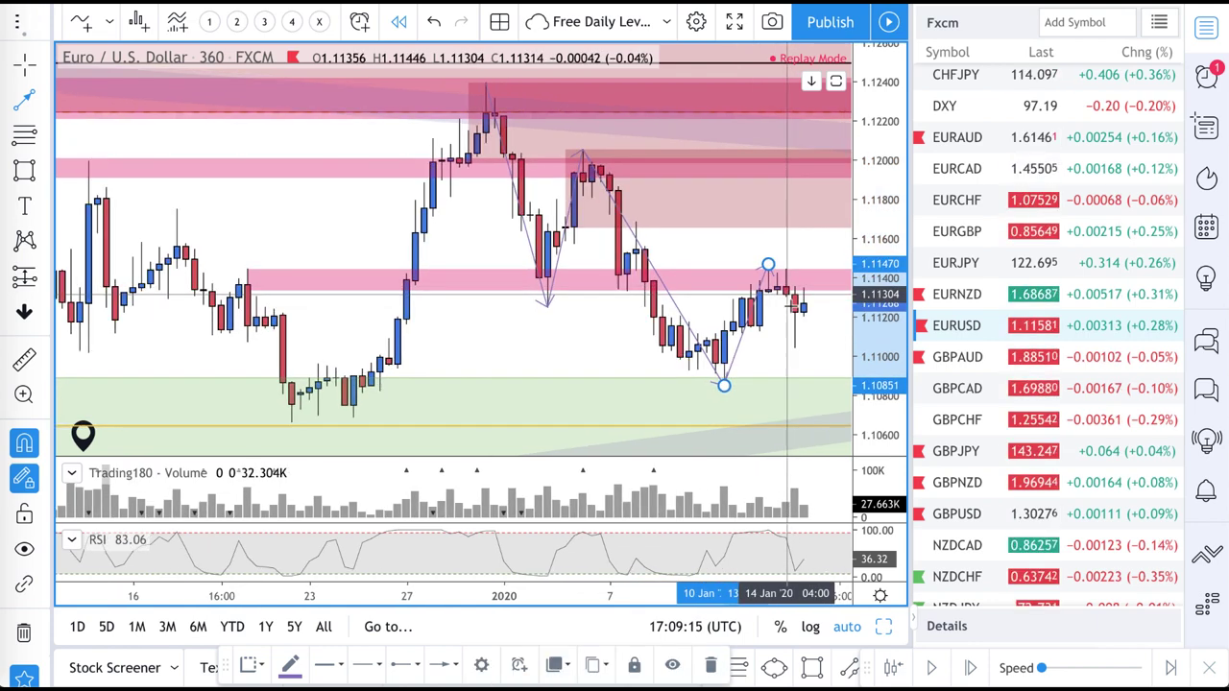
scroll(791, 304, up, 1)
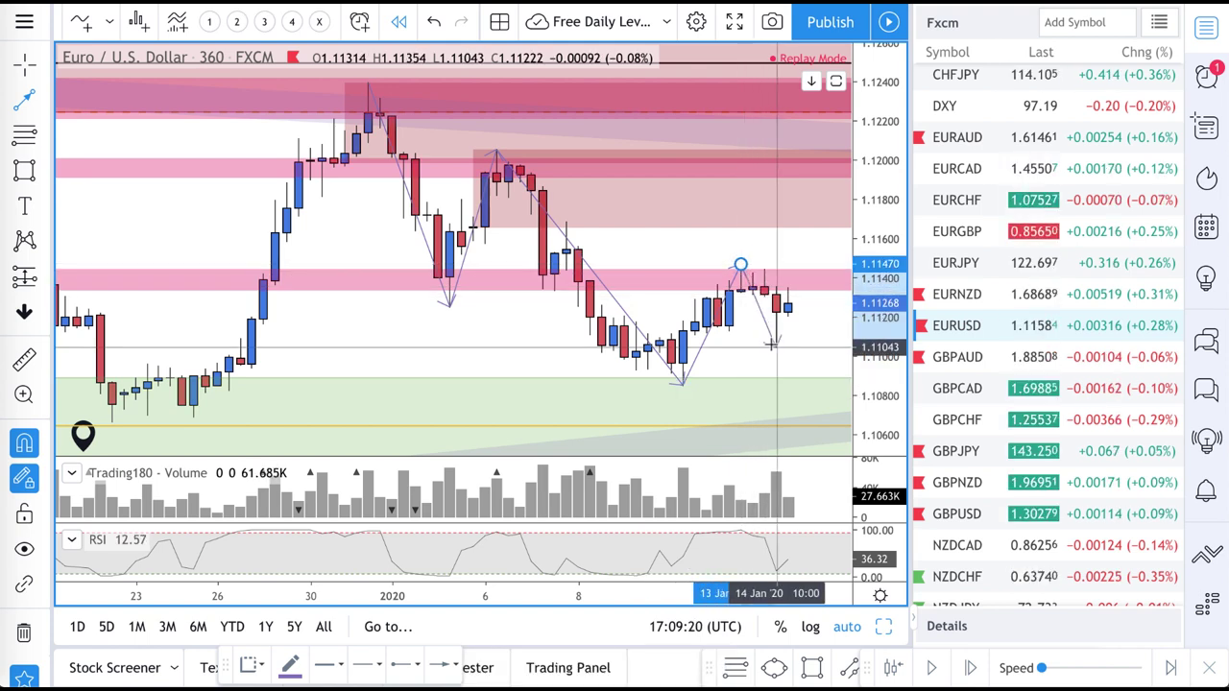
click(774, 345)
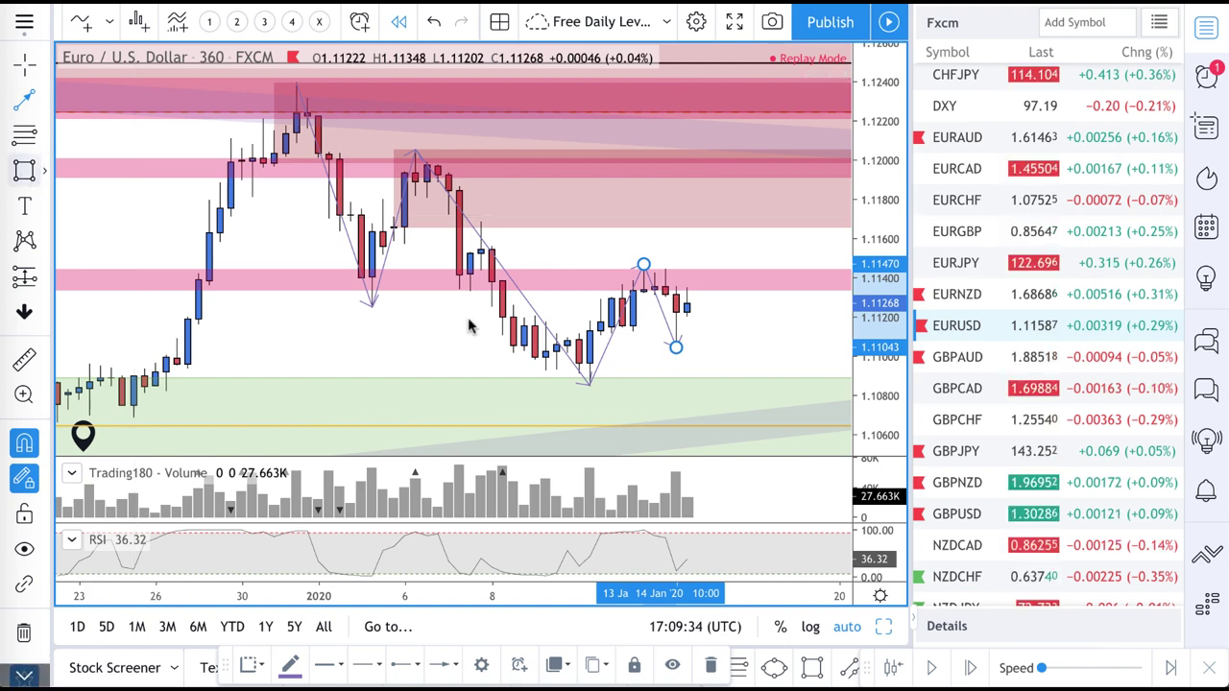
Draw a zone at about 1.1148–1.1162 and give it the 3. SUPPLY/STOP LOSS style.
mouse_move(616, 234)
mouse_down()
mouse_move(694, 285)
mouse_move(698, 262)
mouse_up()
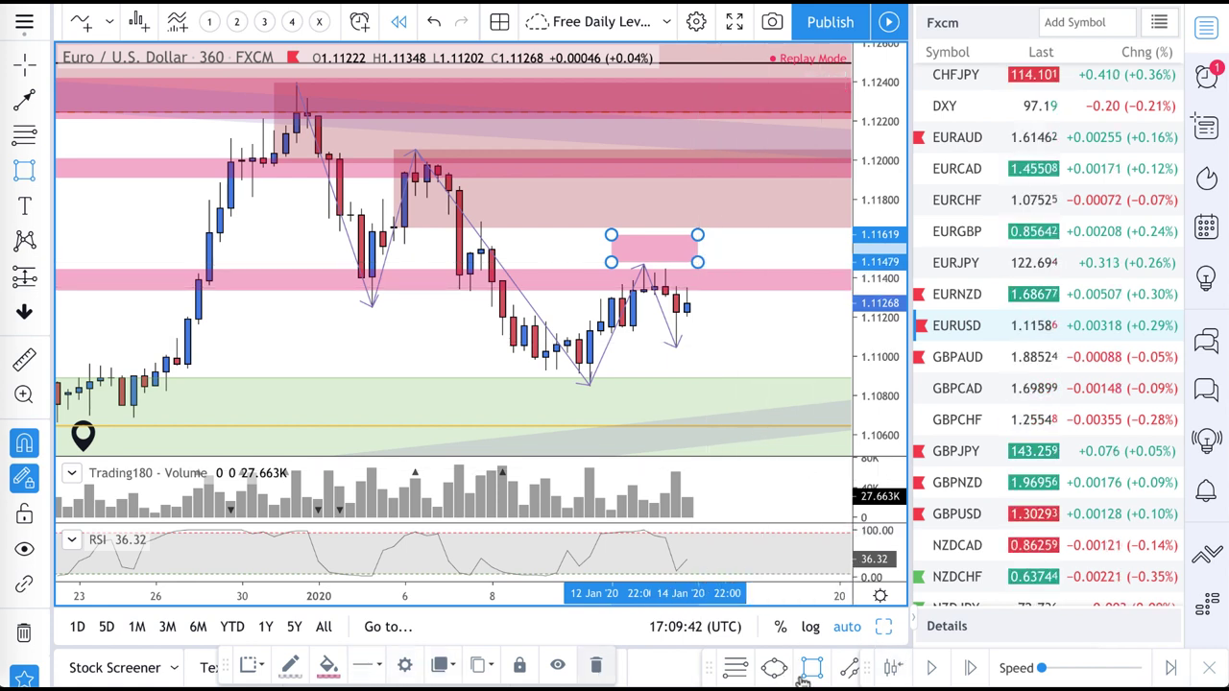
click(254, 669)
click(288, 485)
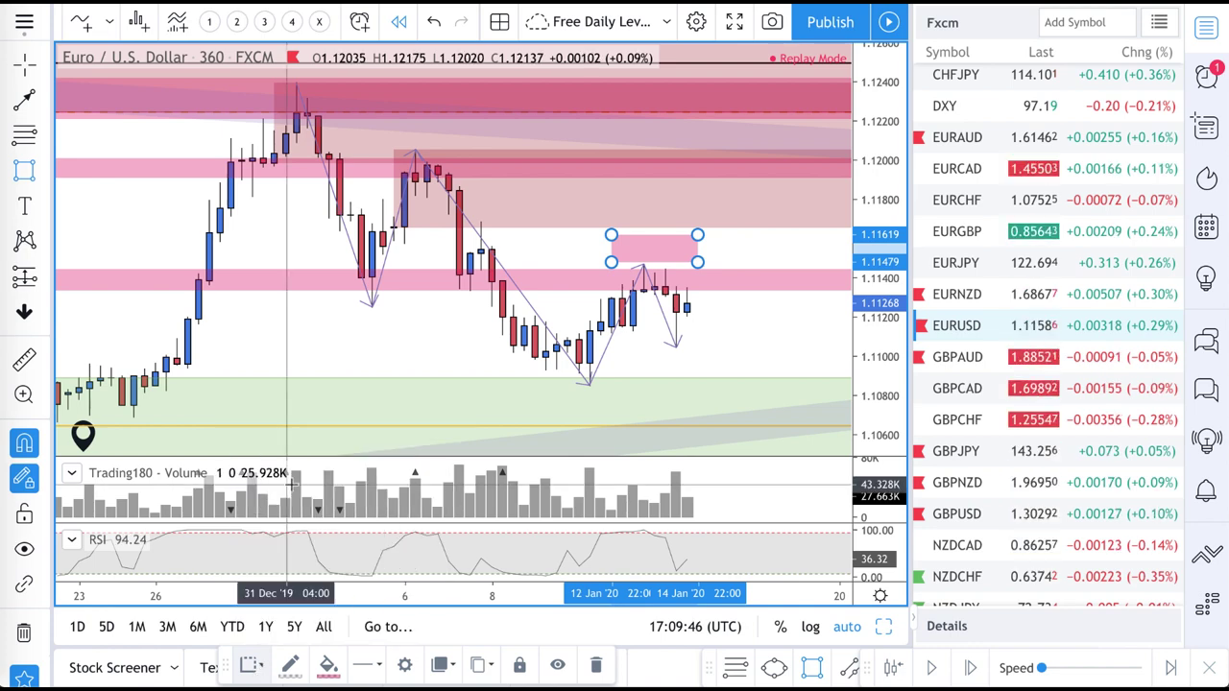
click(247, 665)
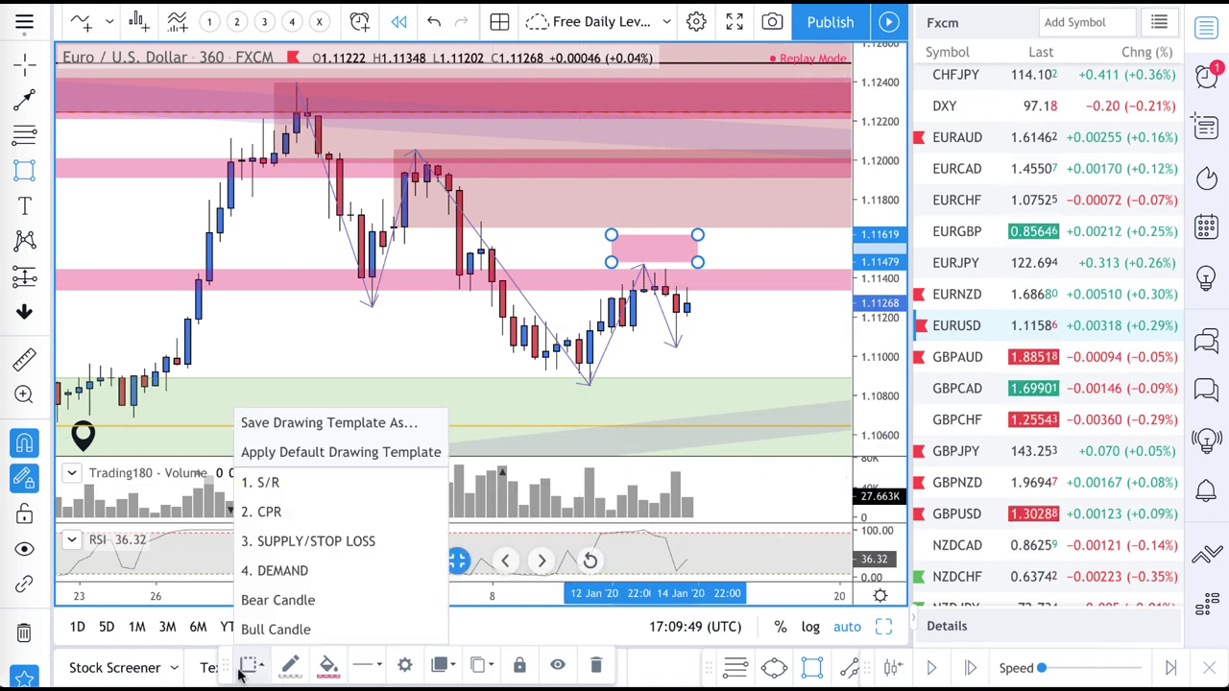
click(269, 541)
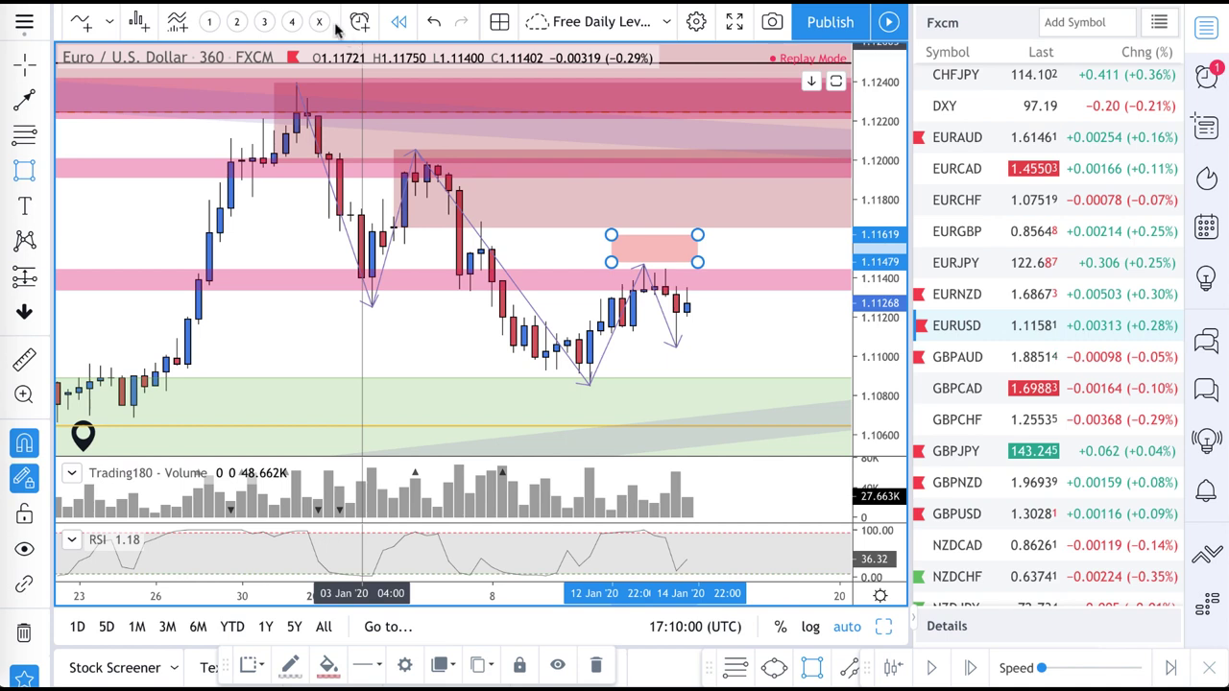
scroll(336, 29, up, 5)
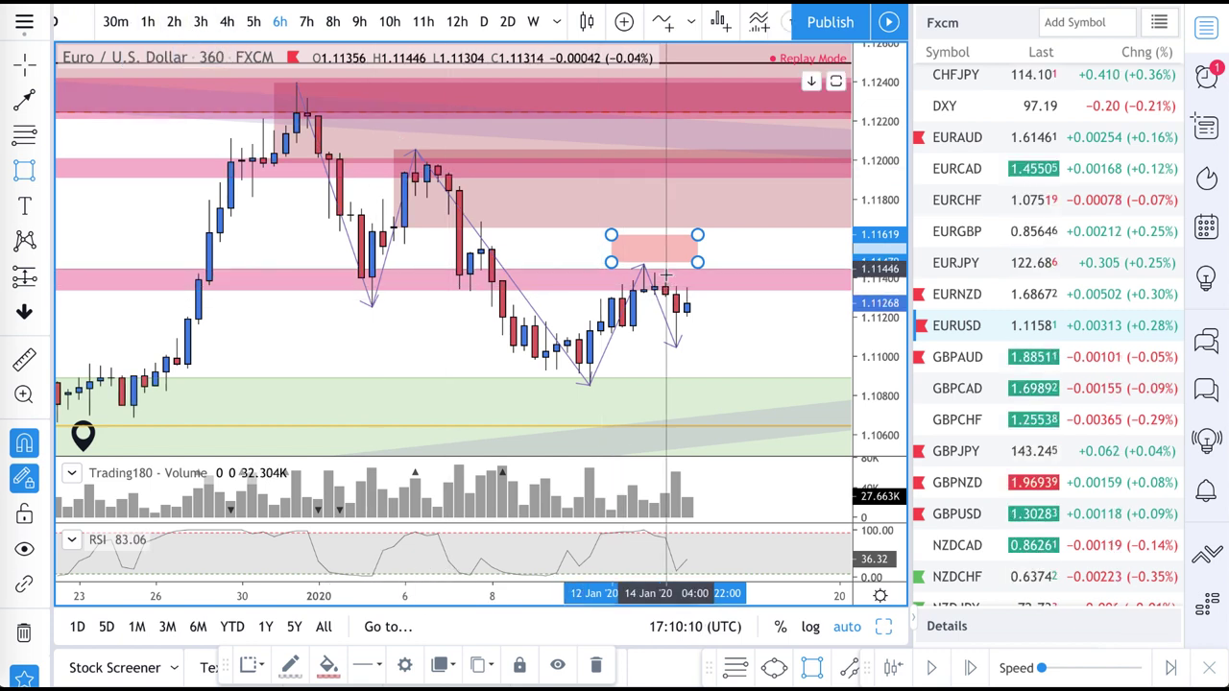
Switch the replay chart from 6-hour through 4-hour to the 2-hour interval.
click(227, 22)
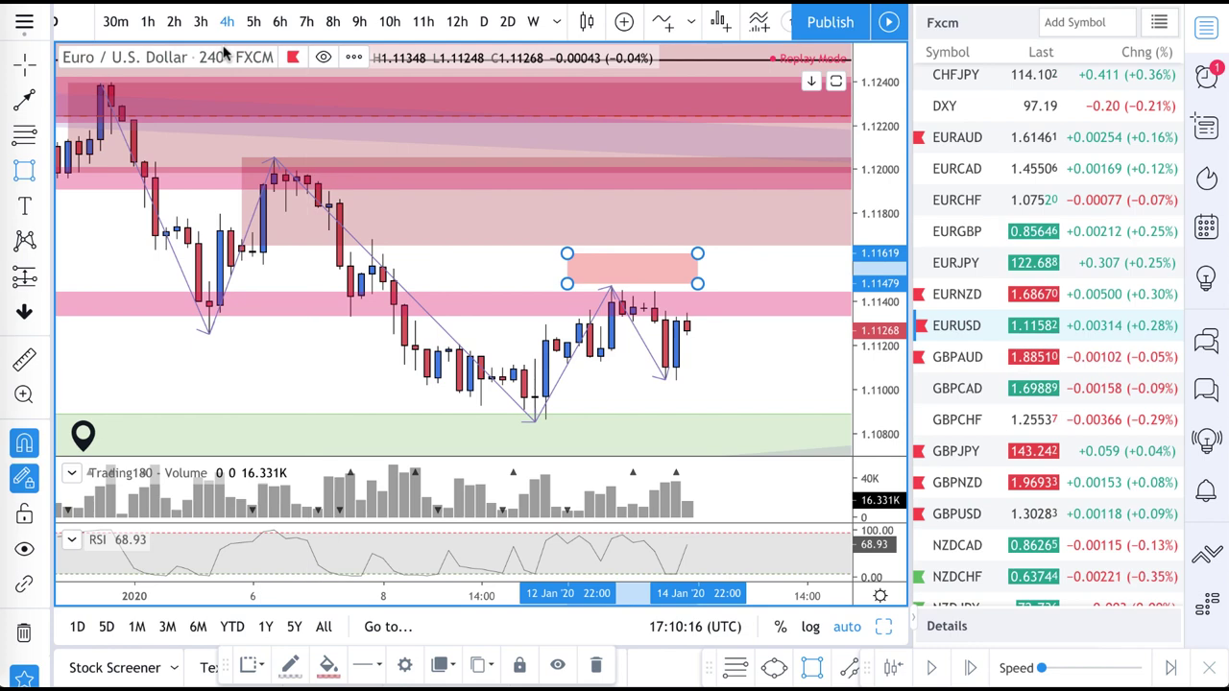
click(153, 25)
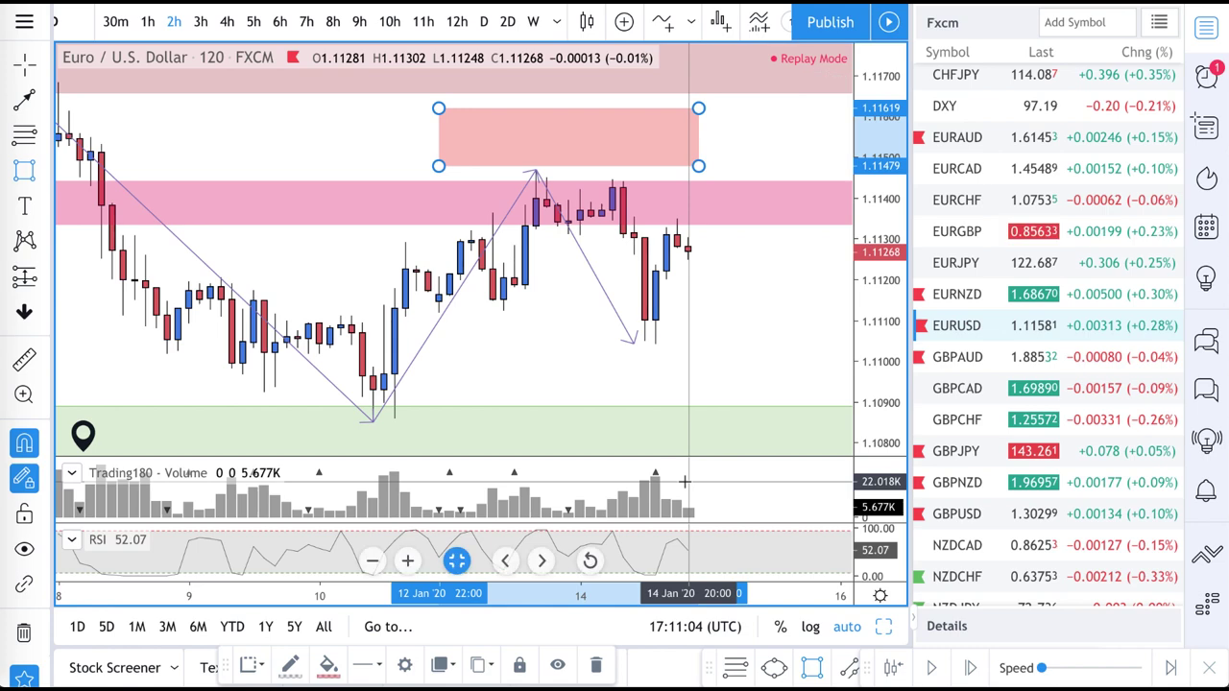
Advance the replay one bar, switch back to the 6-hour interval (360), then advance four more bars.
click(971, 669)
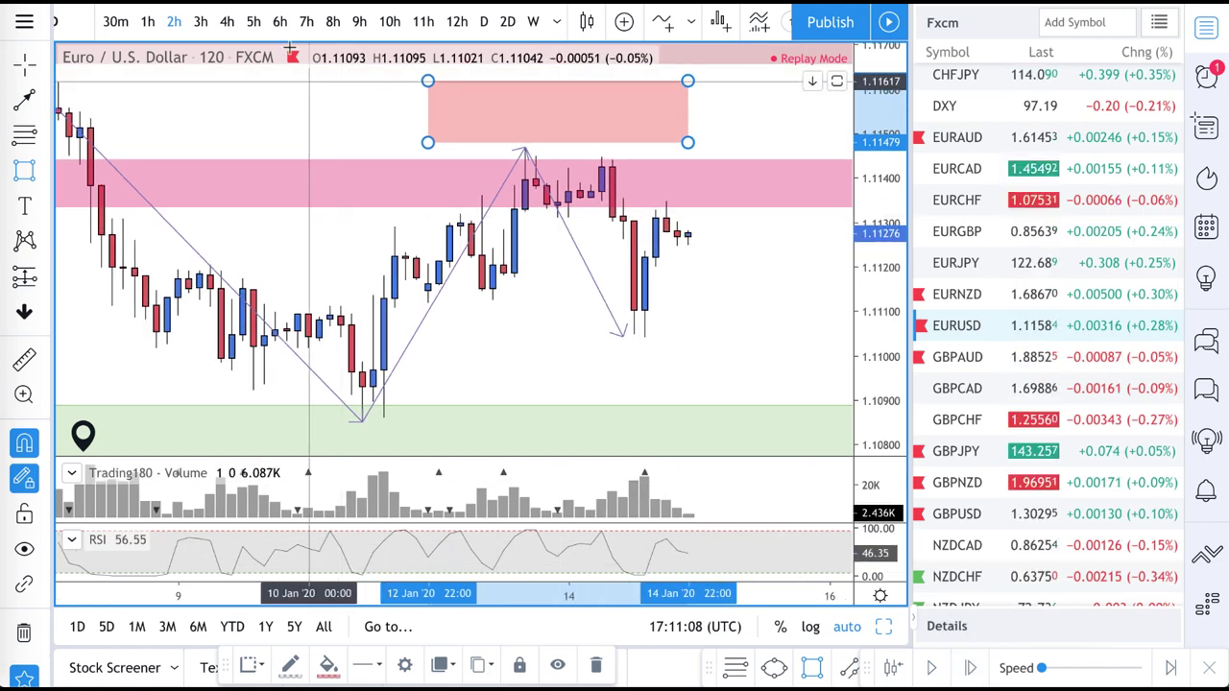
text(360)
key(Return)
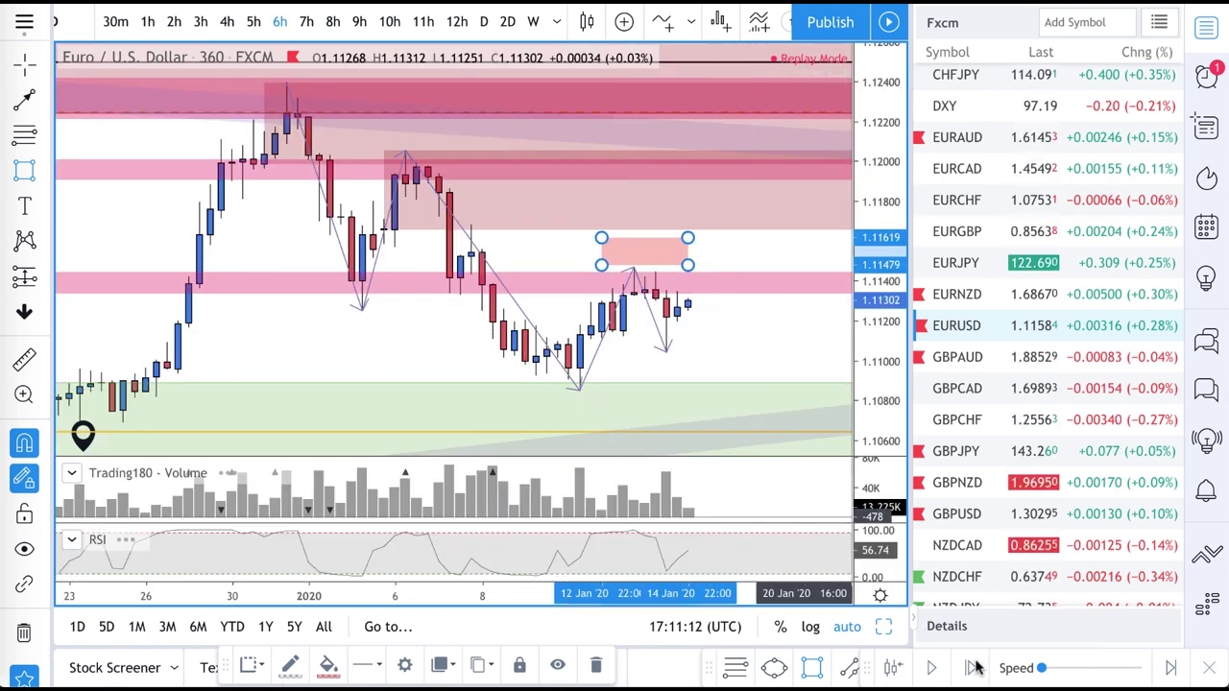
click(972, 669)
click(972, 669)
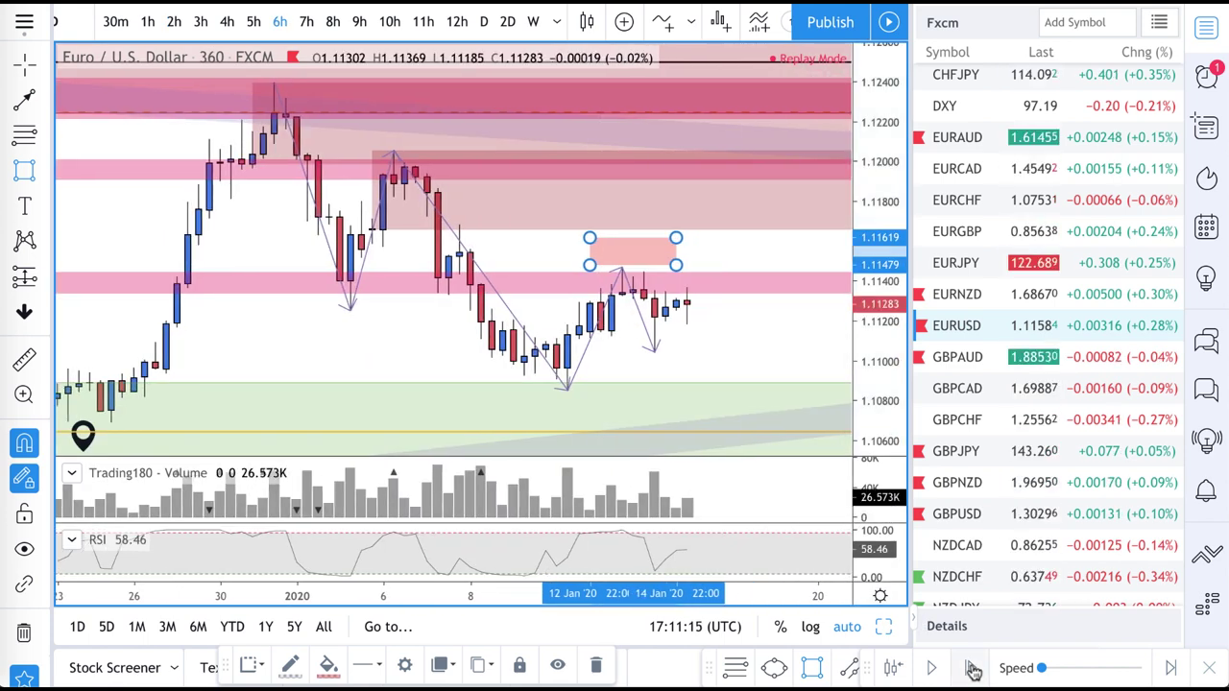
click(973, 669)
click(972, 669)
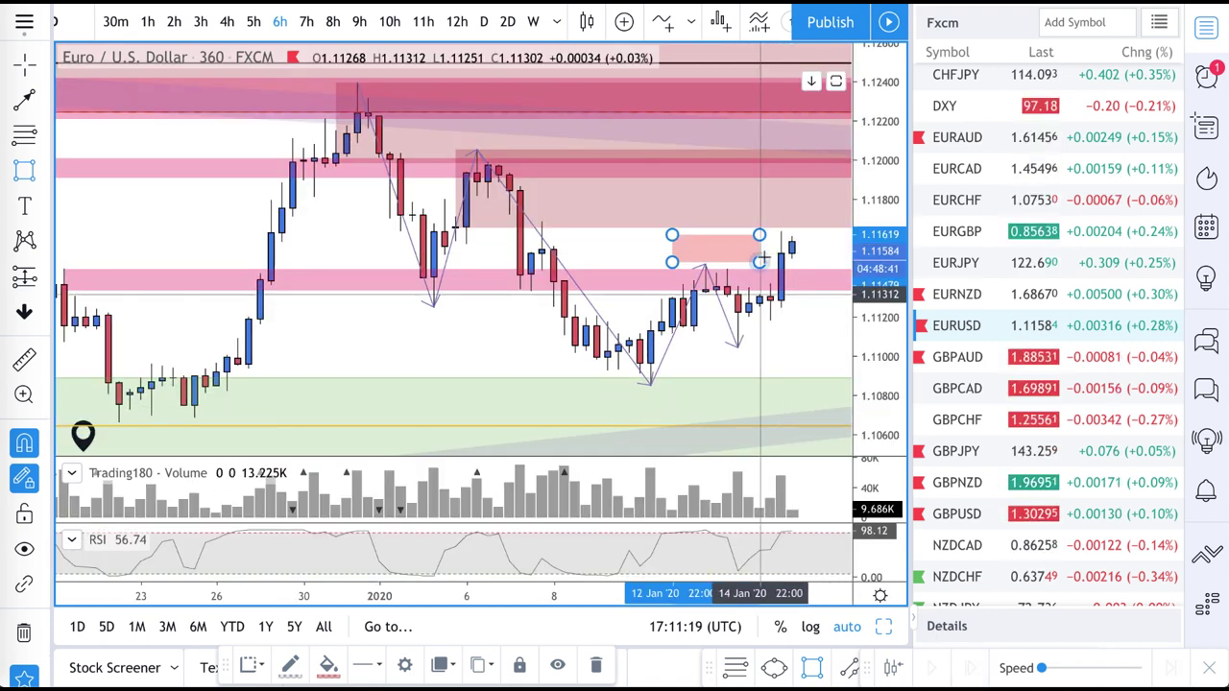
Drag the small pink zone's right edge later in time.
drag(790, 257, 766, 257)
scroll(766, 257, down, 2)
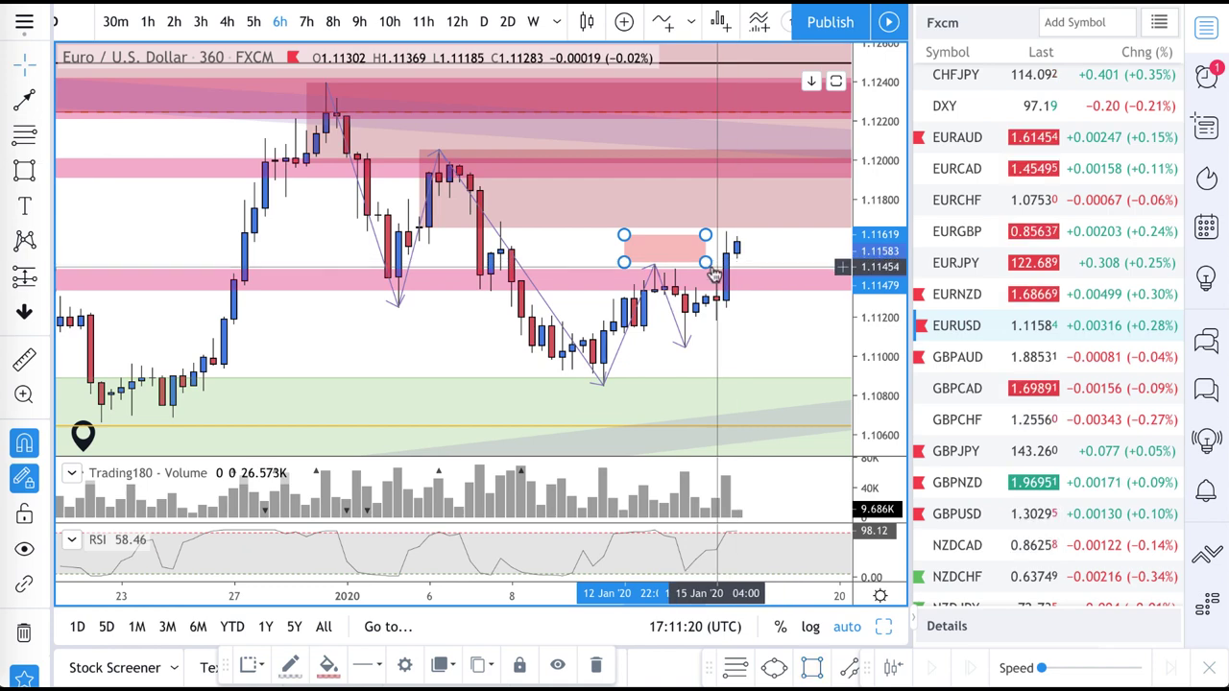
drag(705, 262, 767, 262)
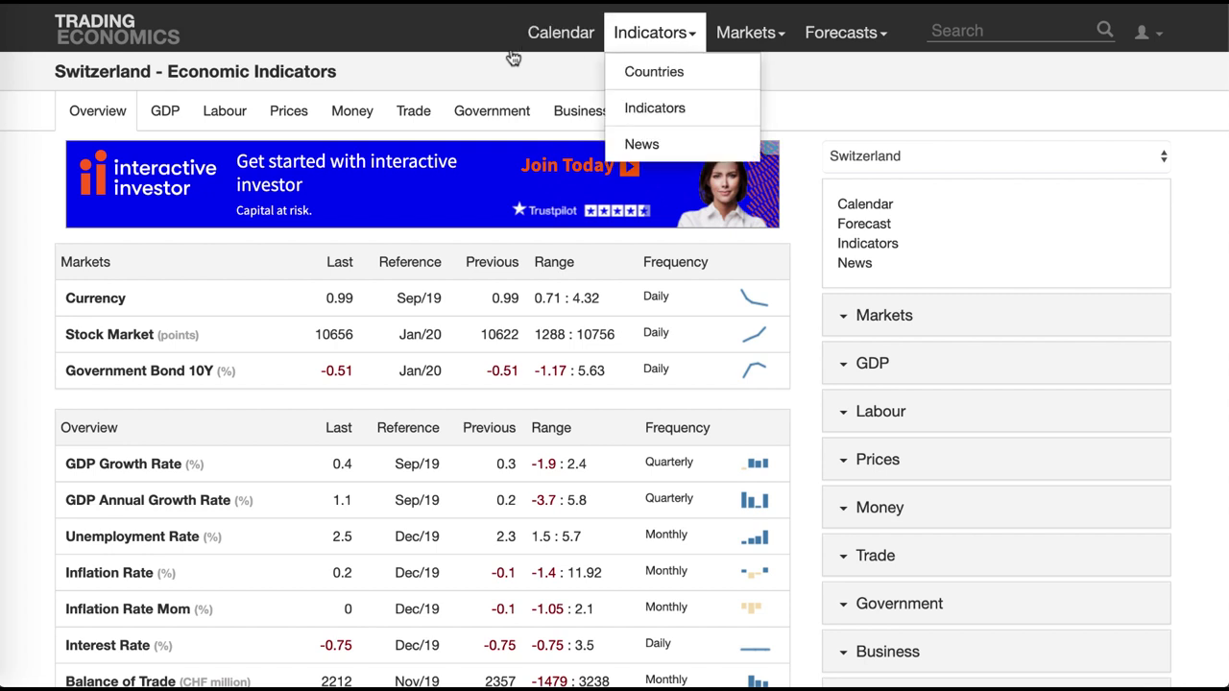
click(648, 69)
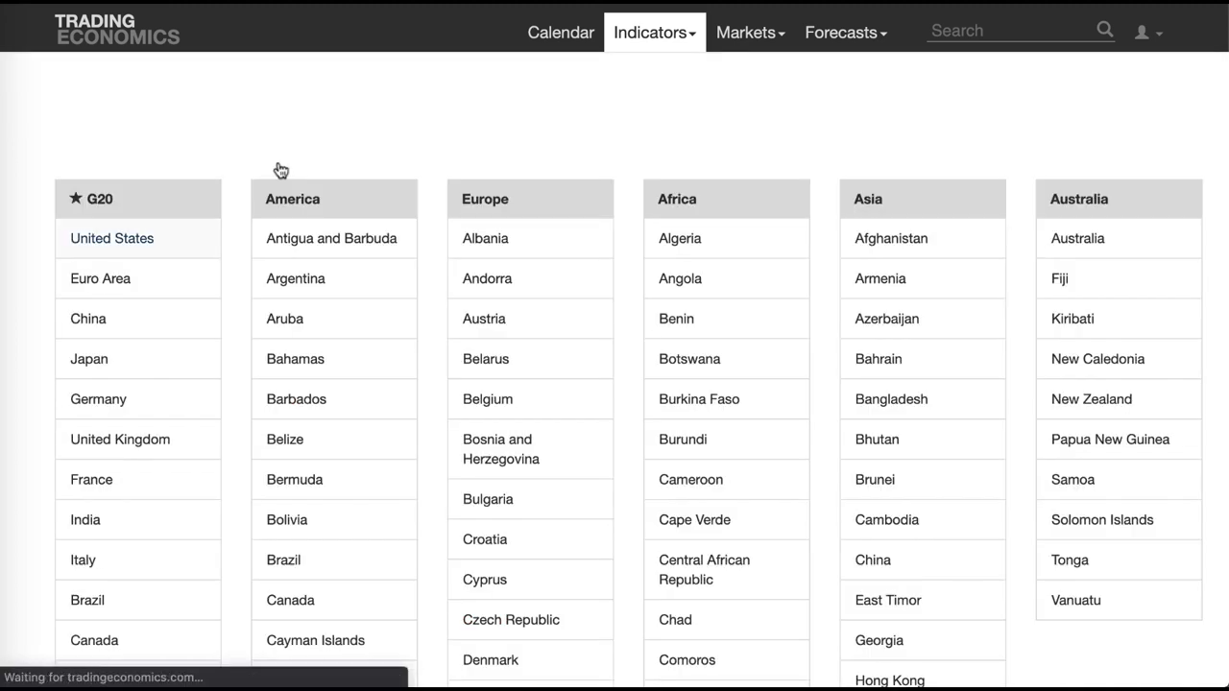
click(133, 246)
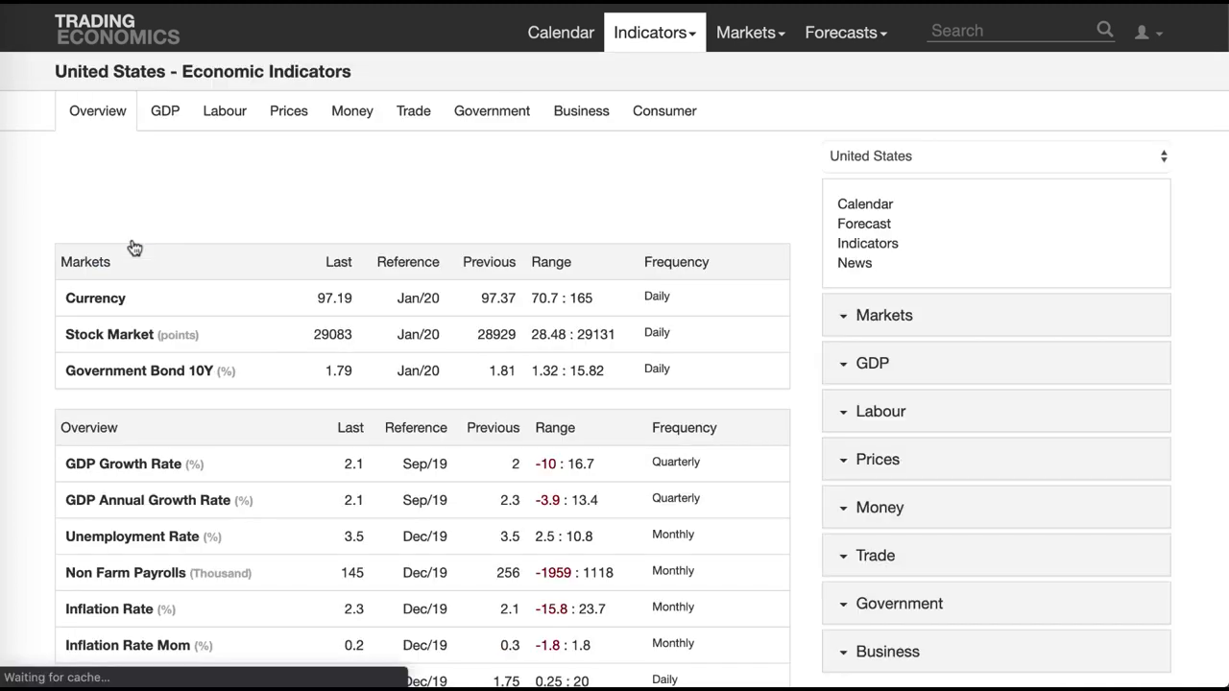
scroll(204, 494, down, 3)
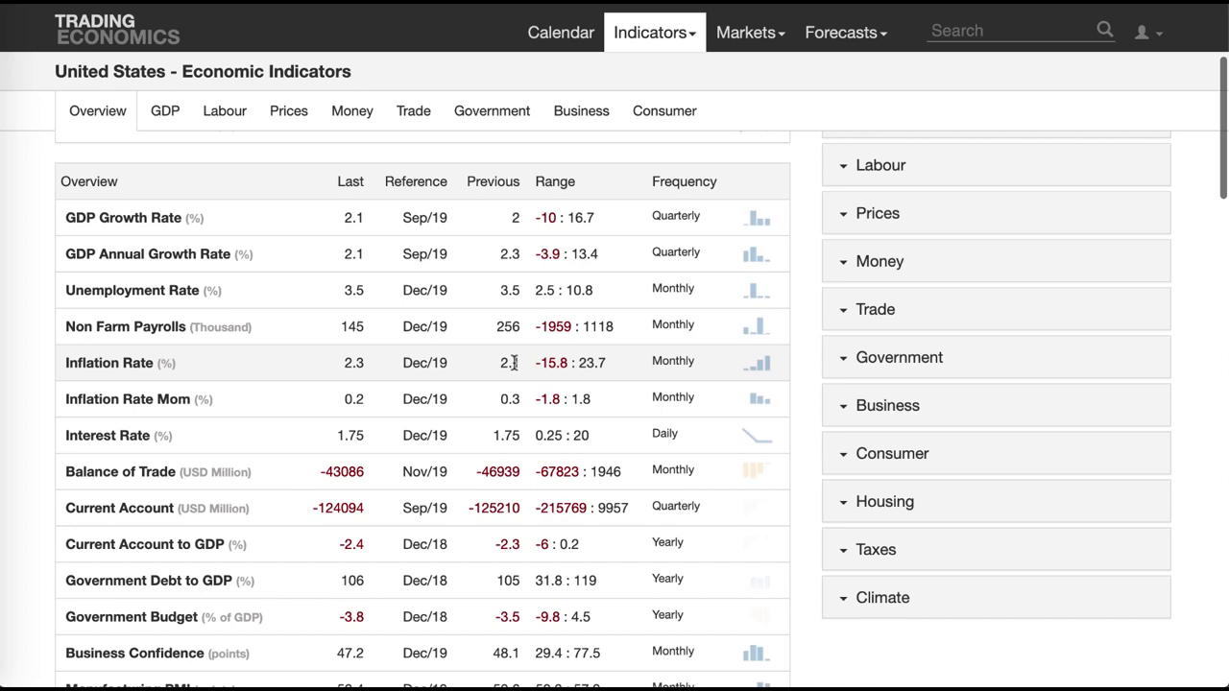
click(126, 372)
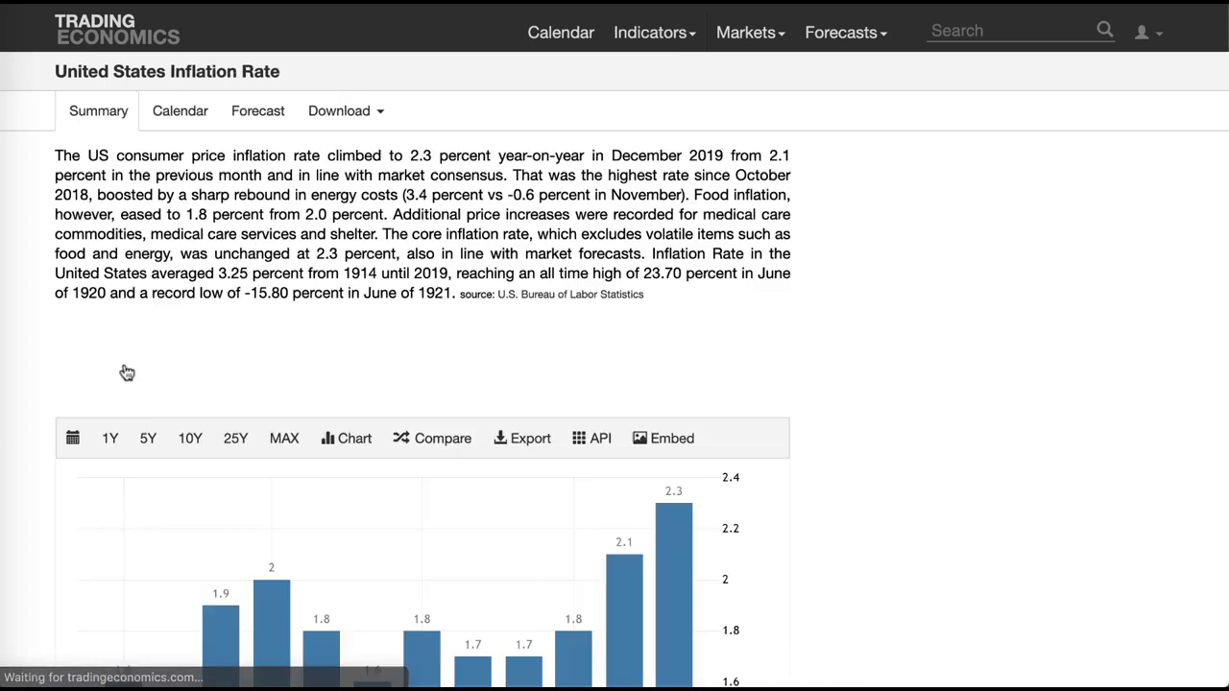
scroll(125, 372, down, 5)
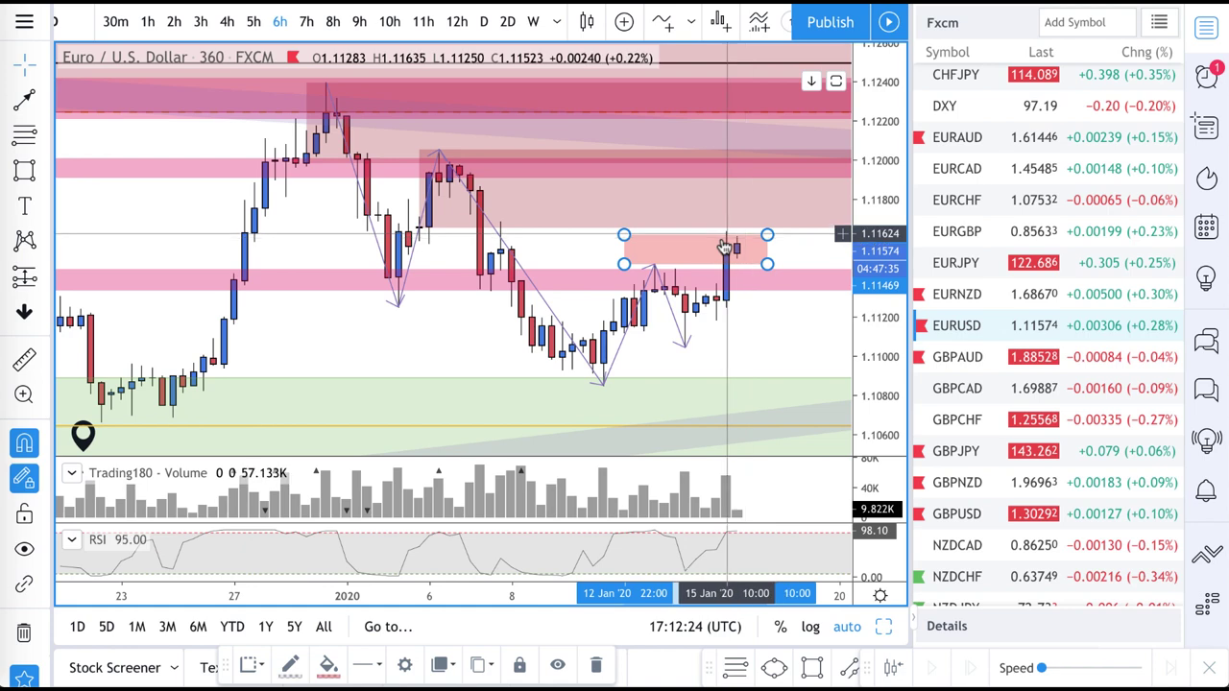
Zoom out the EUR/USD 6-hour chart to reveal more past bars and empty right-side space.
scroll(739, 251, down, 5)
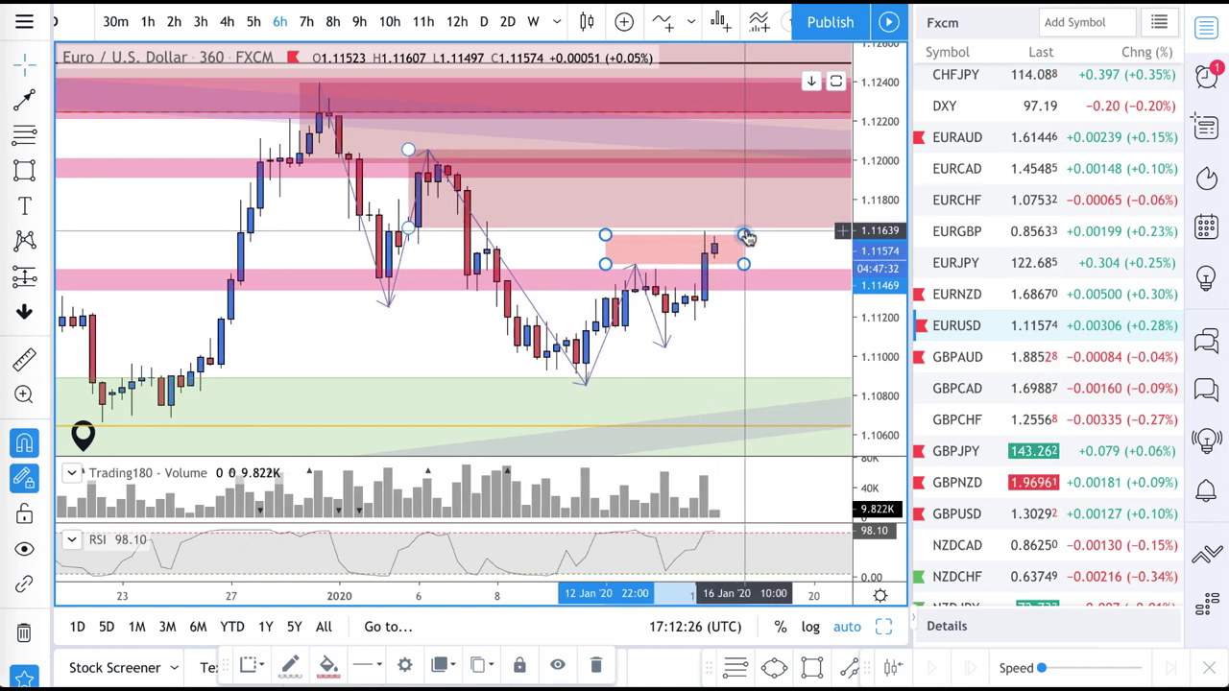
scroll(747, 238, down, 2)
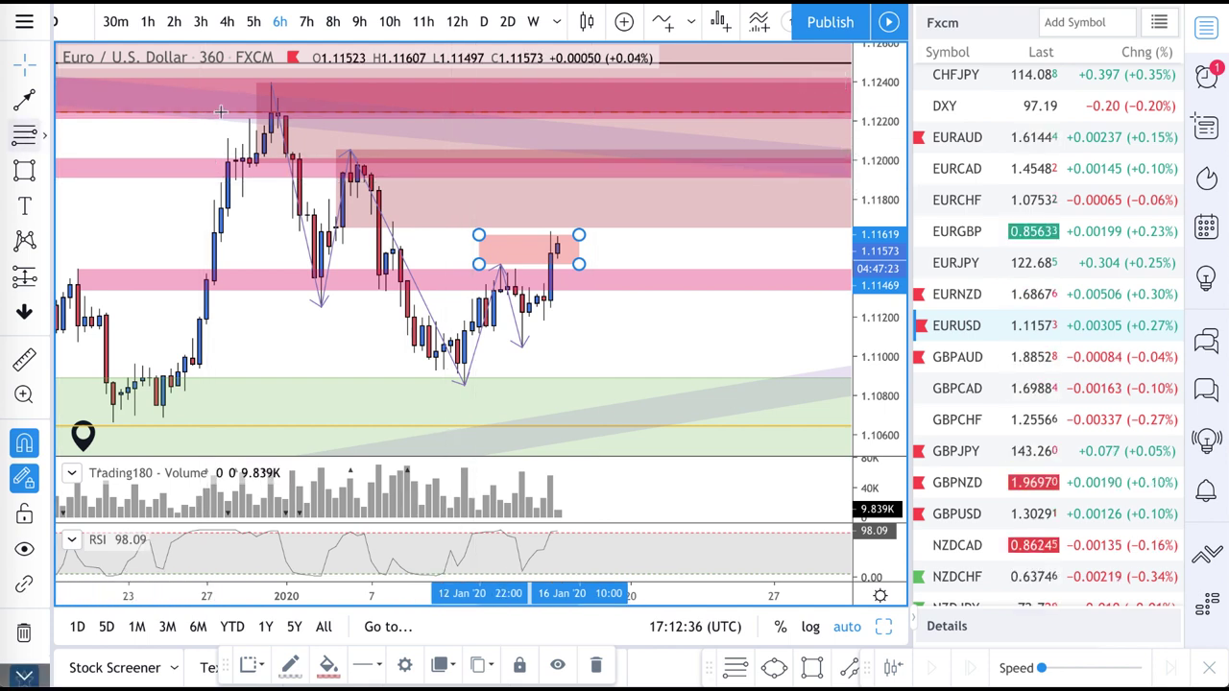
Place horizontal levels from the late-December high near 1.12393 down to the recent low near 1.10851.
click(271, 82)
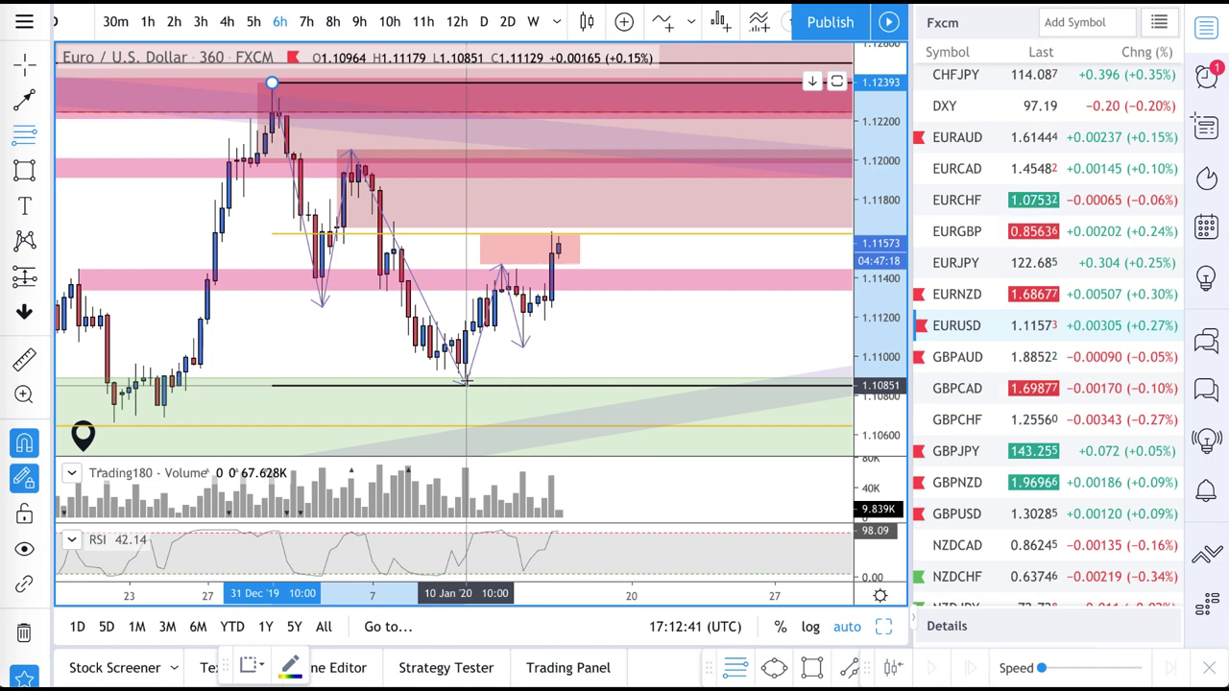
click(464, 384)
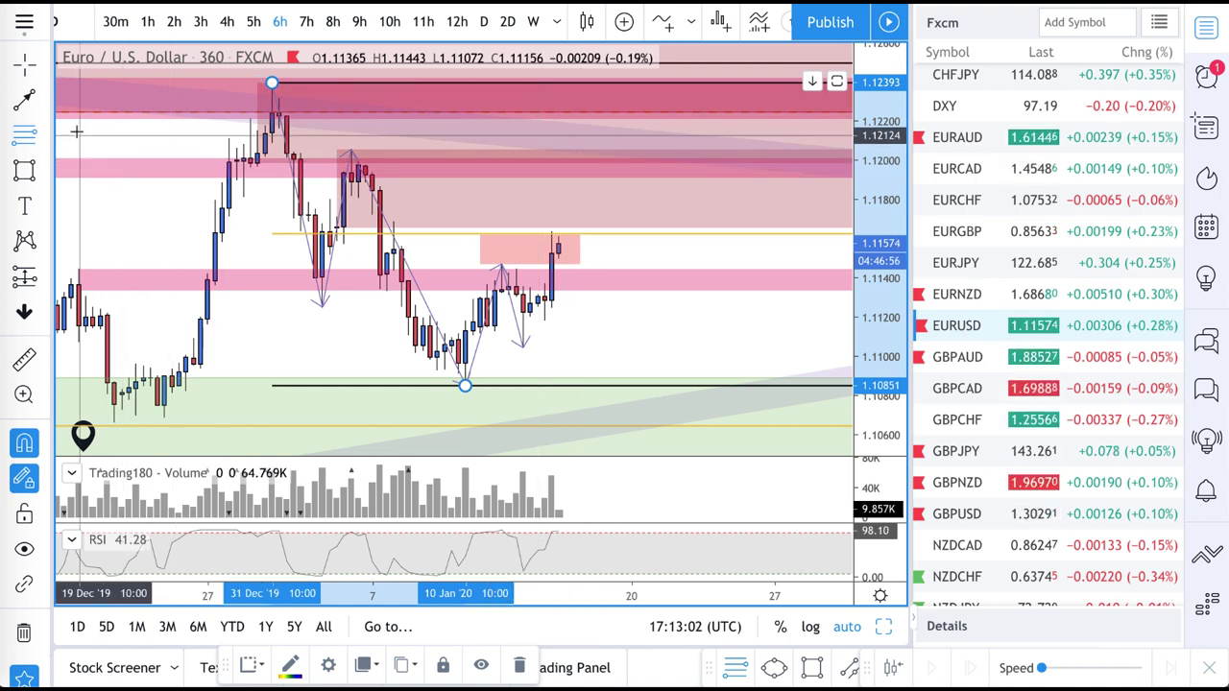
click(24, 98)
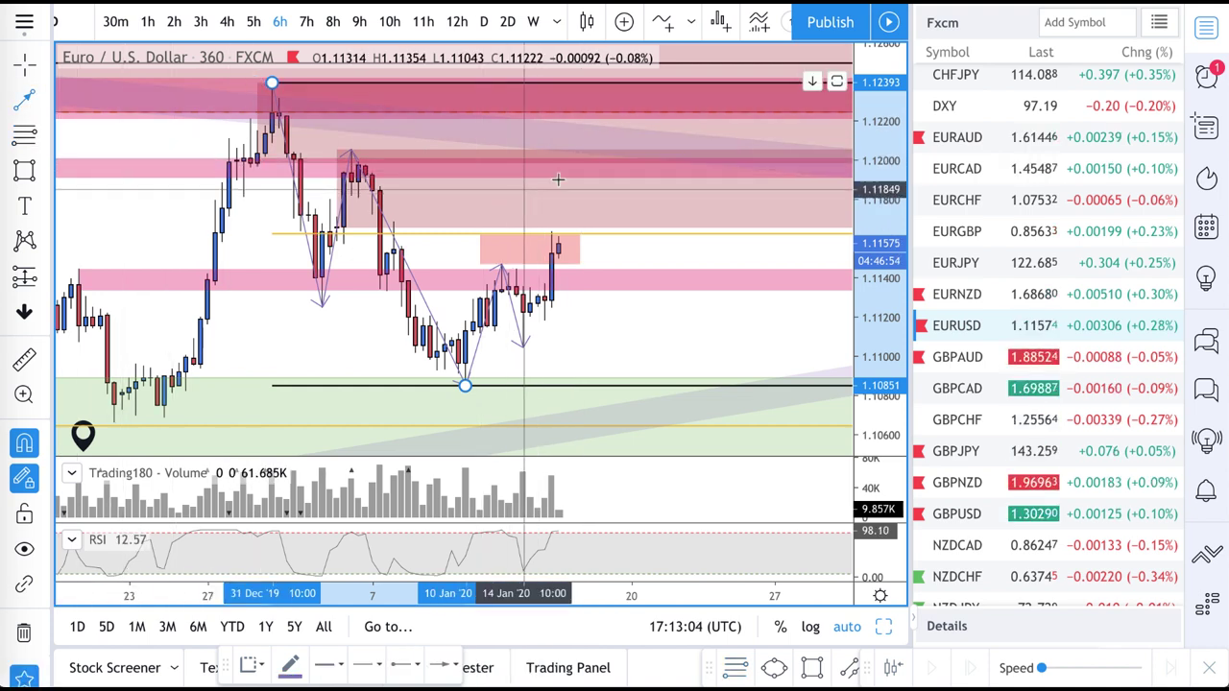
mouse_move(465, 385)
mouse_down()
mouse_move(605, 120)
mouse_move(300, 153)
mouse_up()
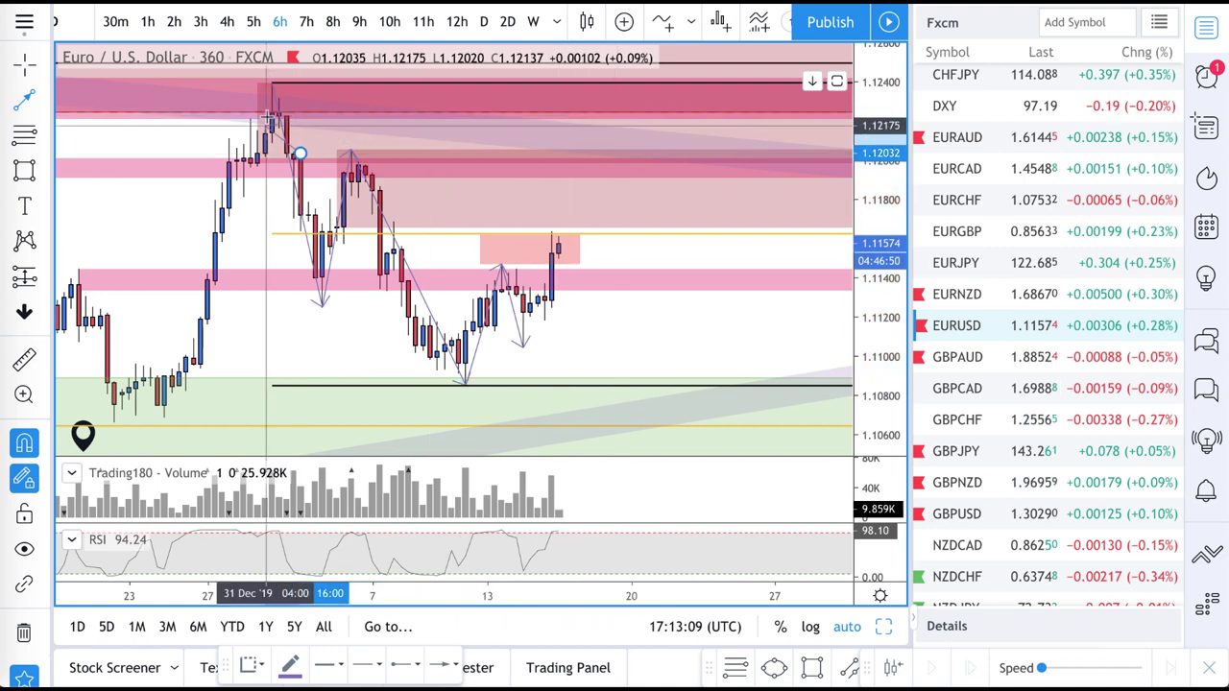
click(603, 178)
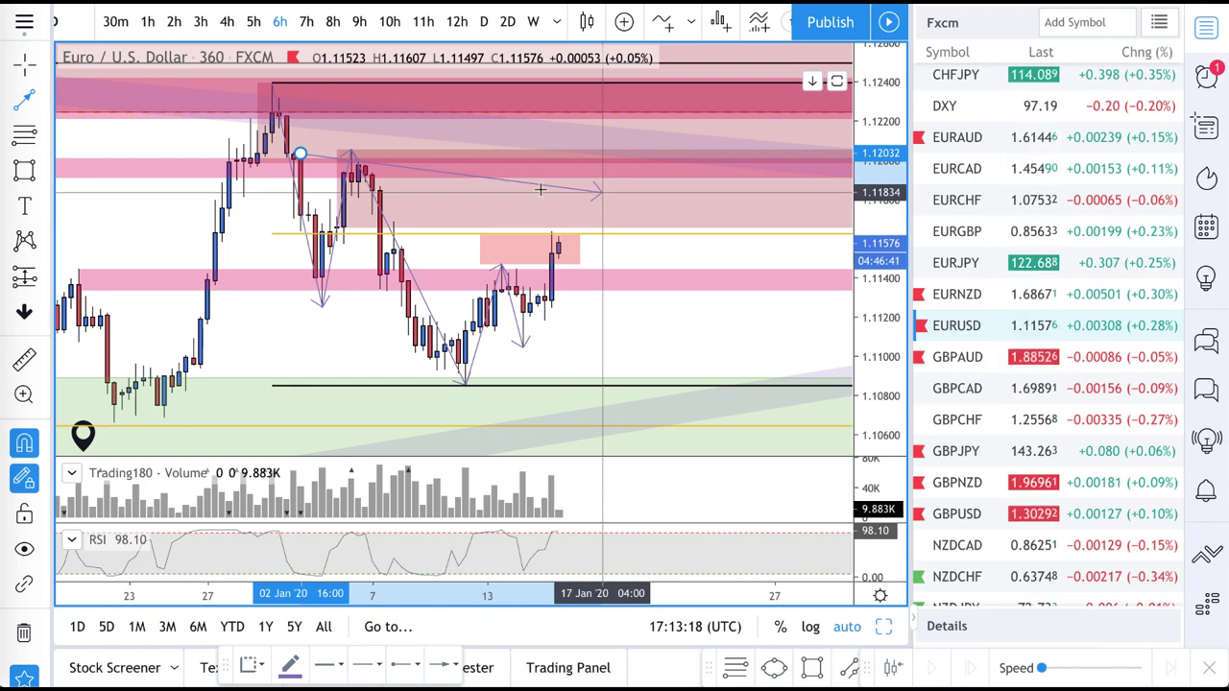
key(Escape)
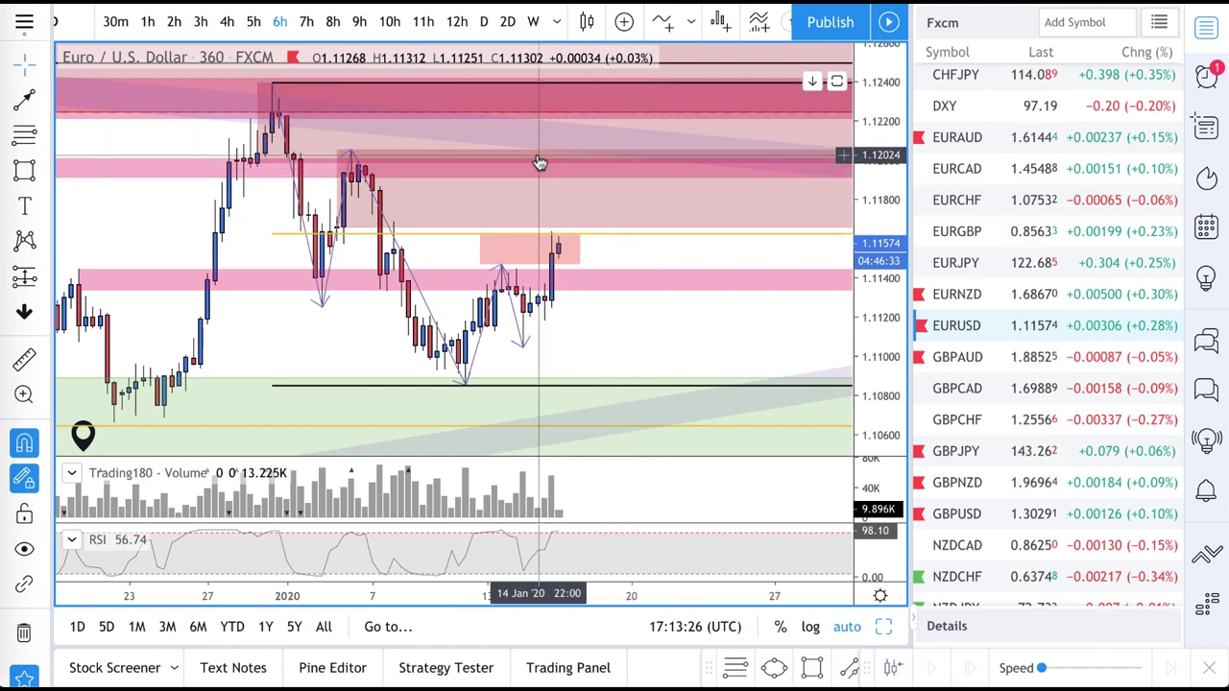
Draw a top rectangle zone from the late-December high (1.12359) to 1.12059 and apply the 2. CPR template.
scroll(296, 122, down, 3)
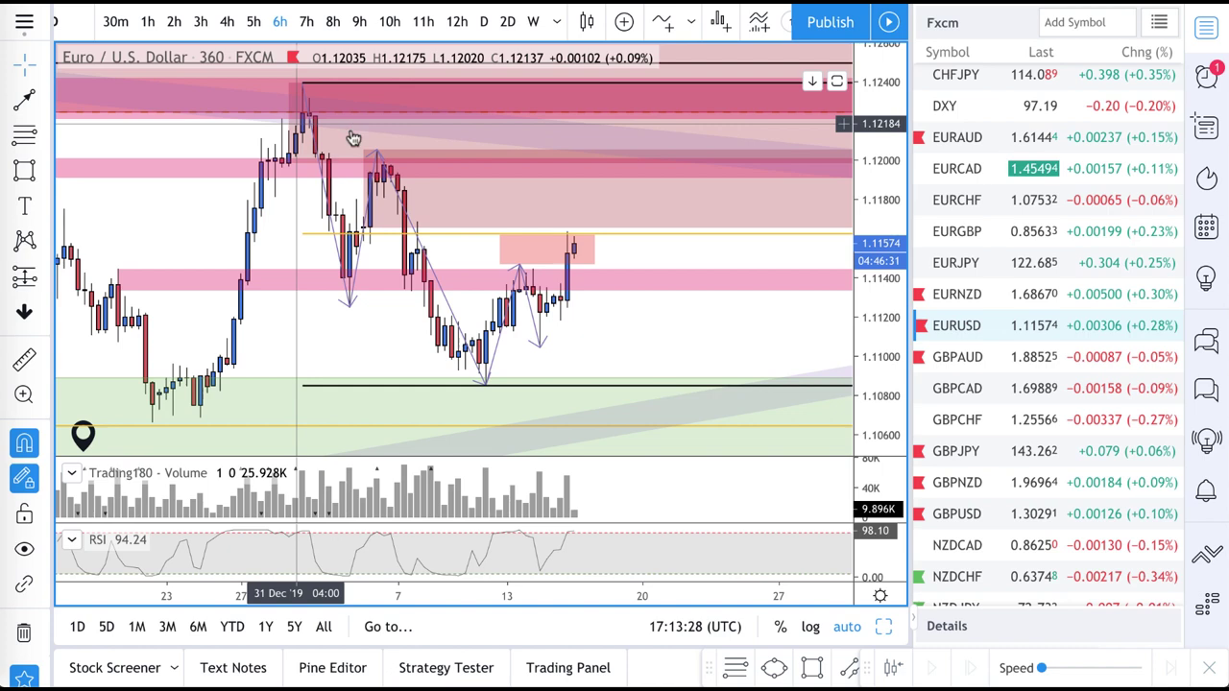
click(26, 173)
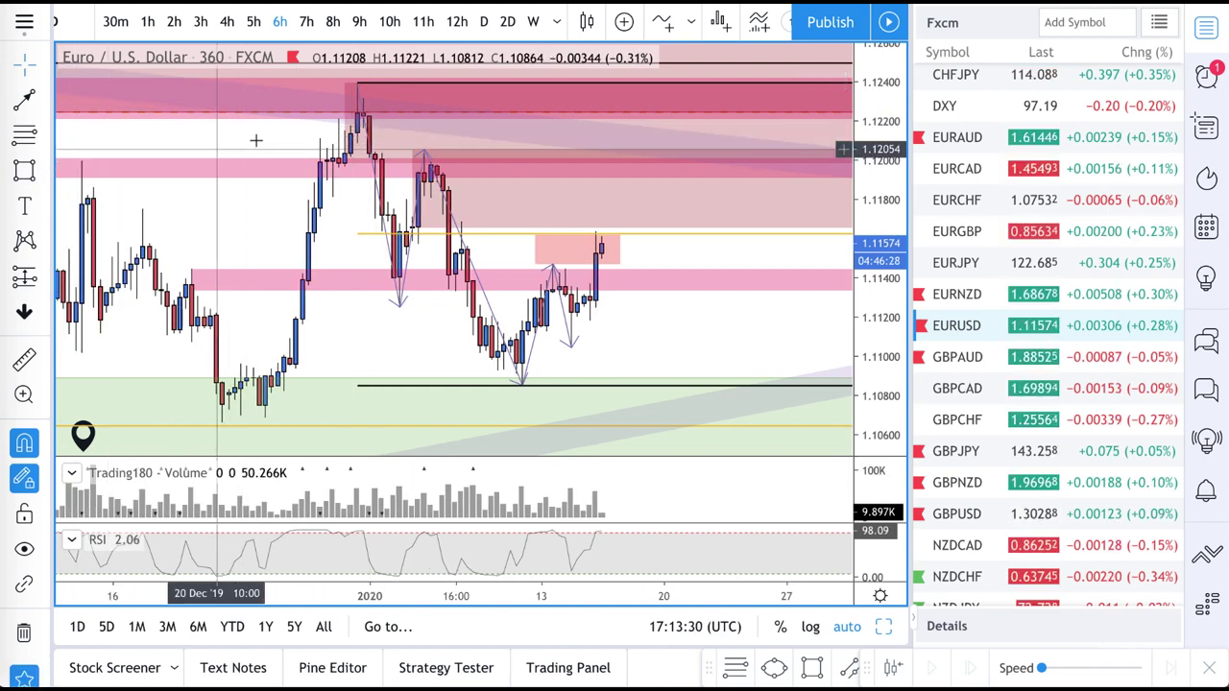
click(322, 89)
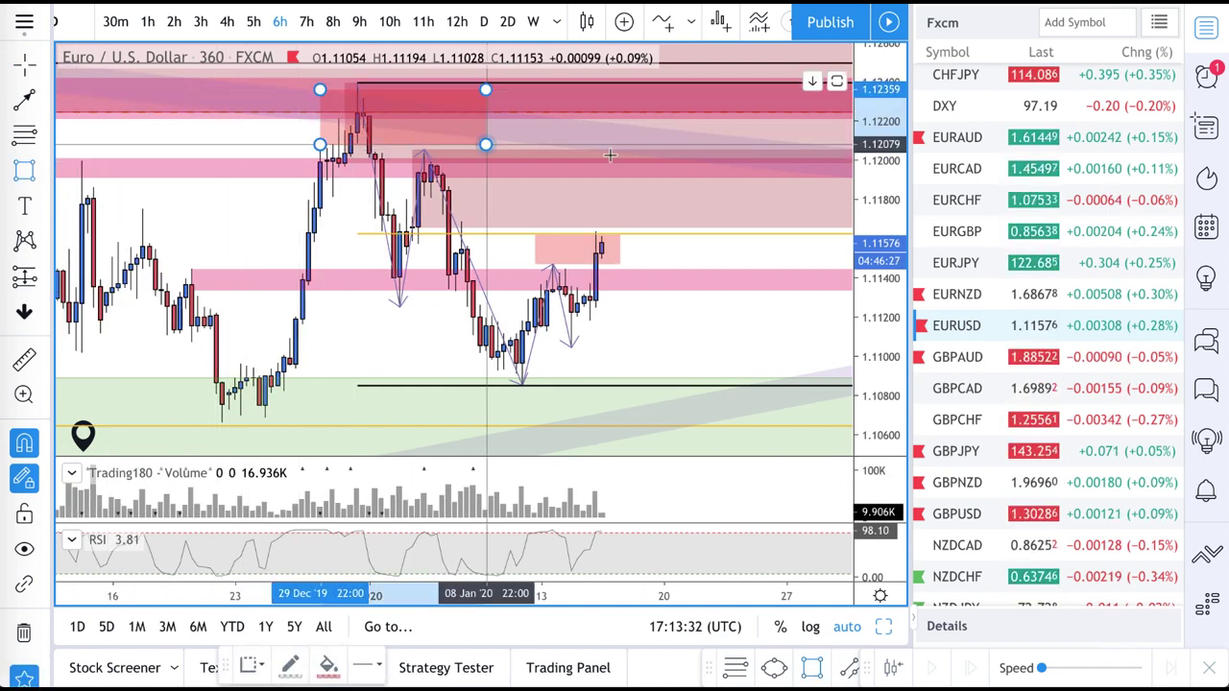
click(772, 148)
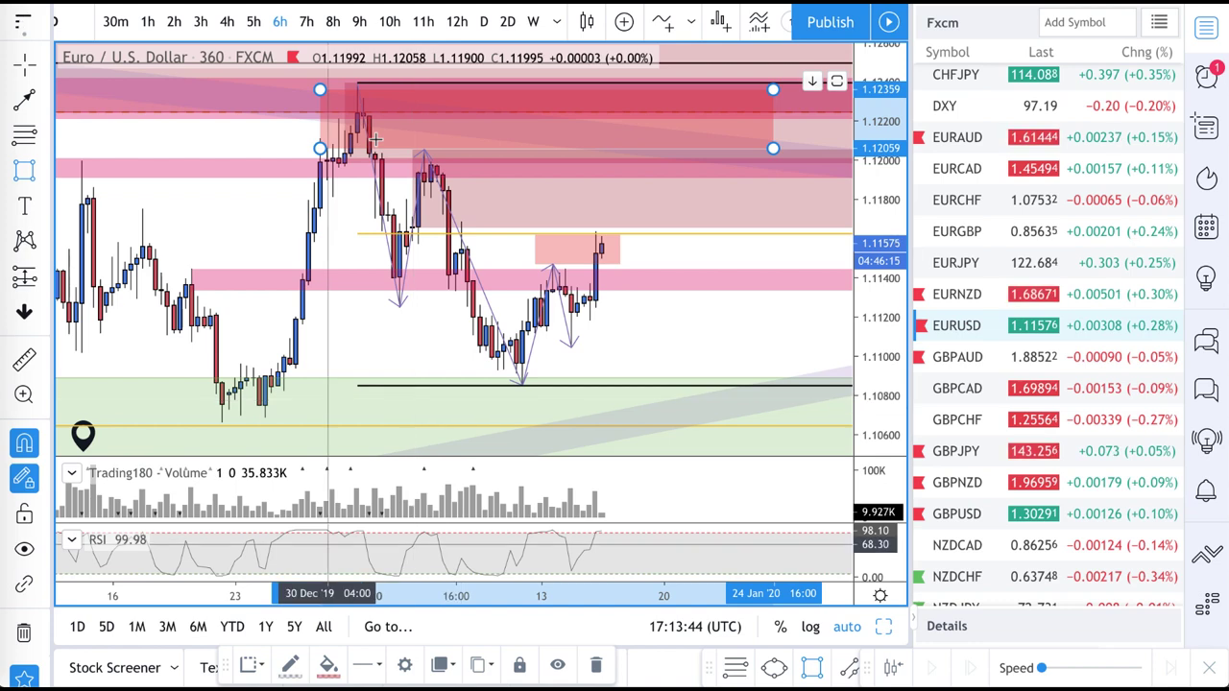
click(248, 664)
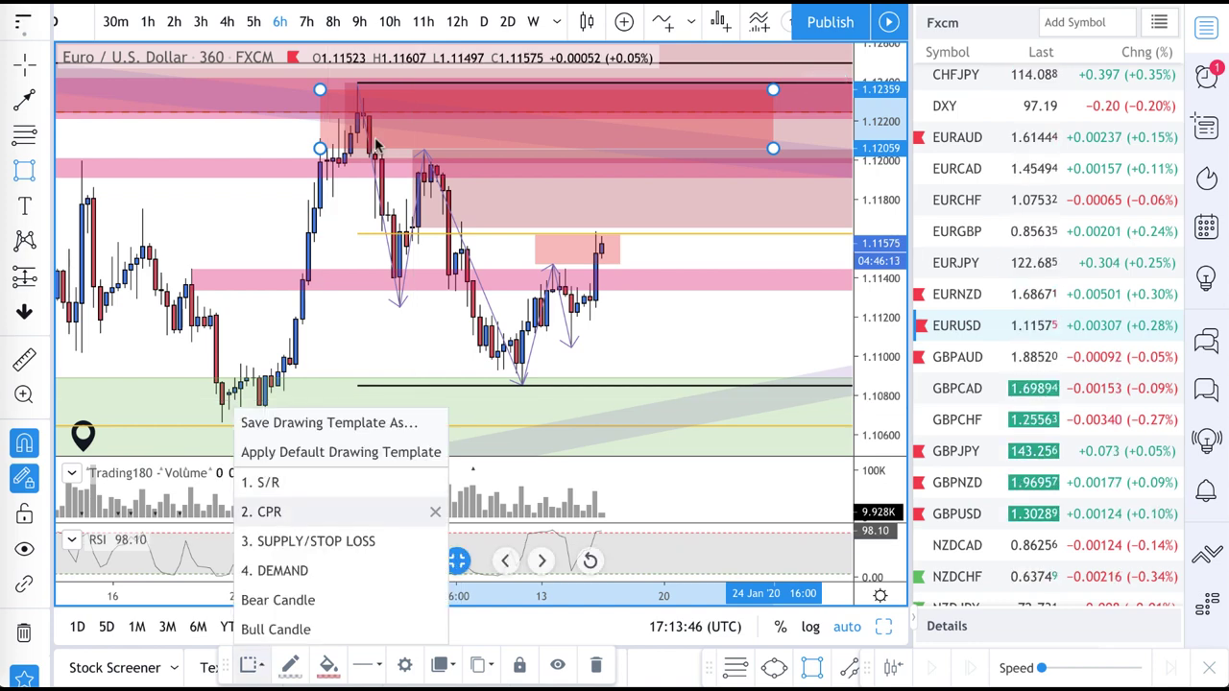
click(291, 511)
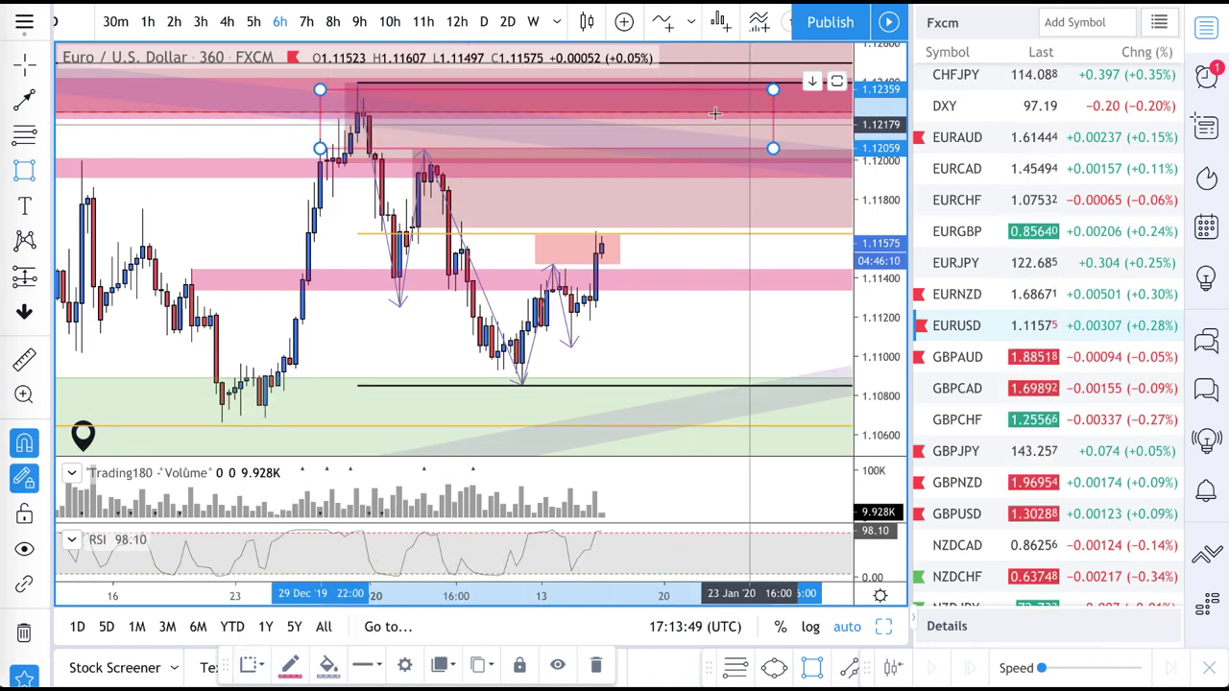